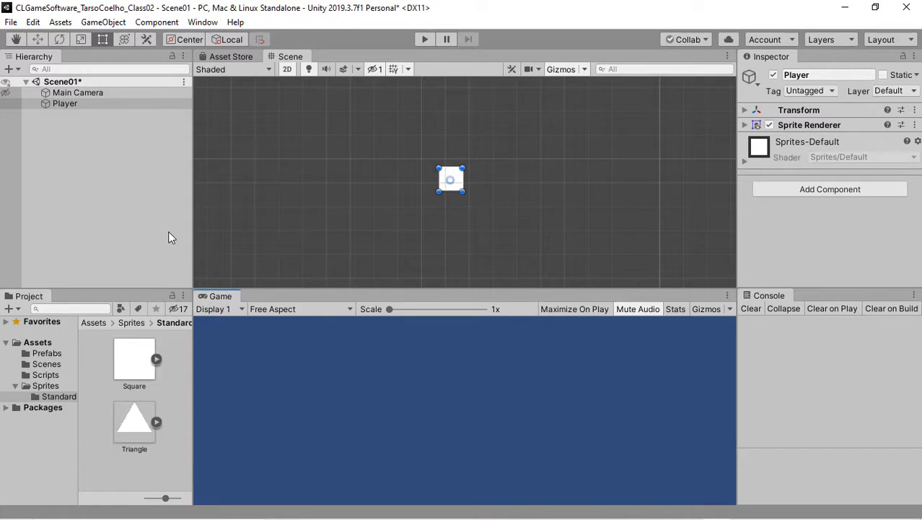
Review the build settings for the Universal Windows Platform, Android, WebGL and PC, Mac & Linux Standalone platforms.
key("ctrl+shift+b")
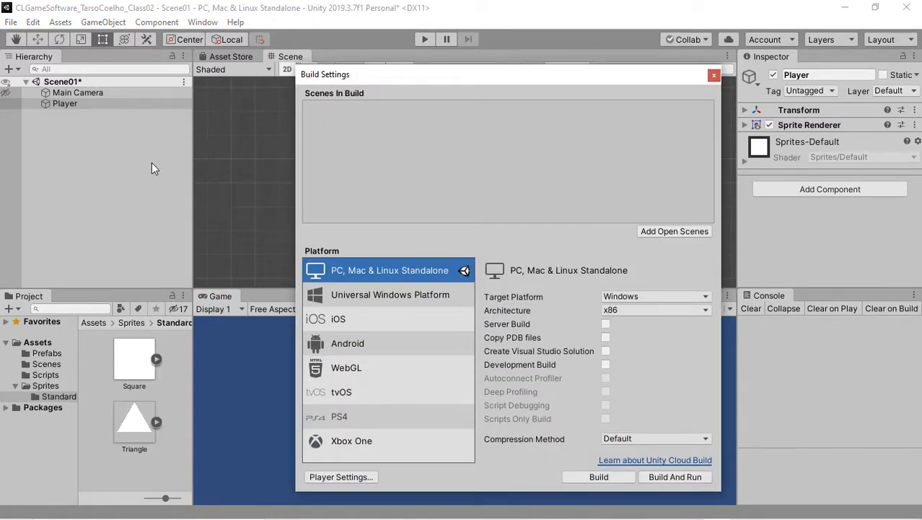
left_click(714, 75)
left_click(12, 22)
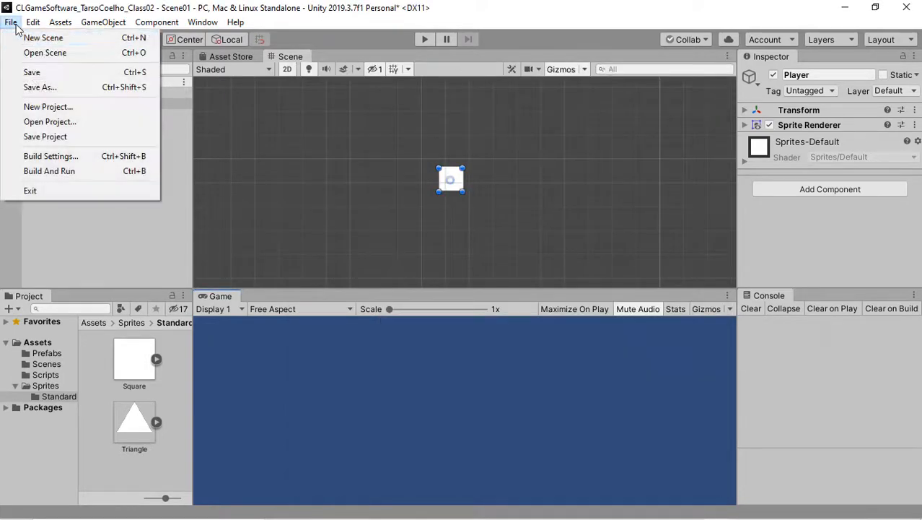
left_click(62, 156)
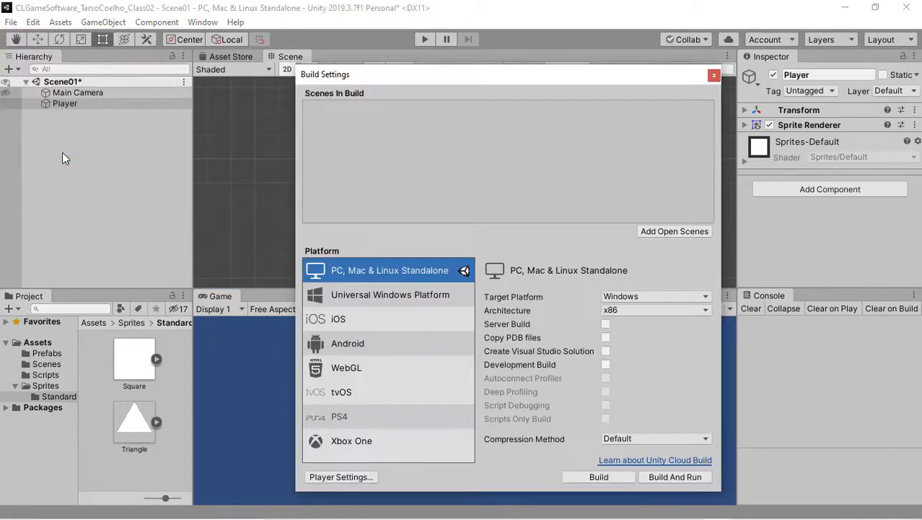
left_click(369, 295)
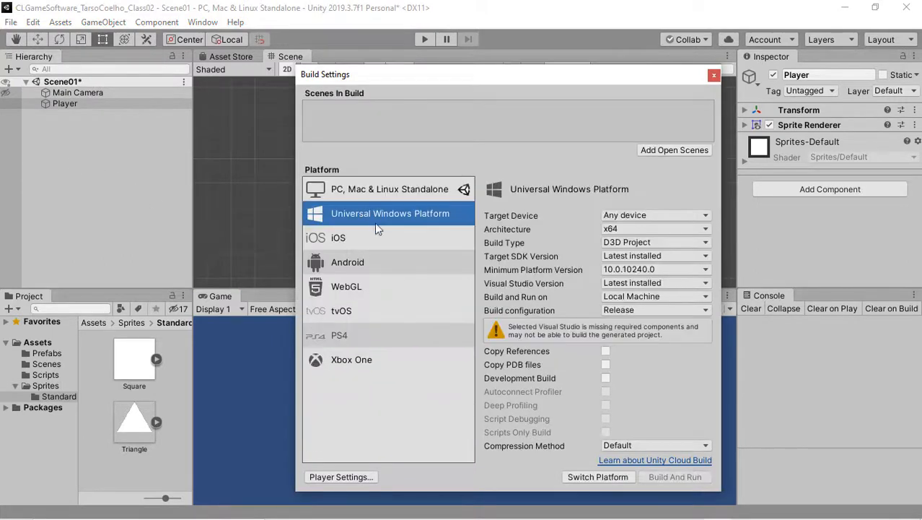
left_click(383, 191)
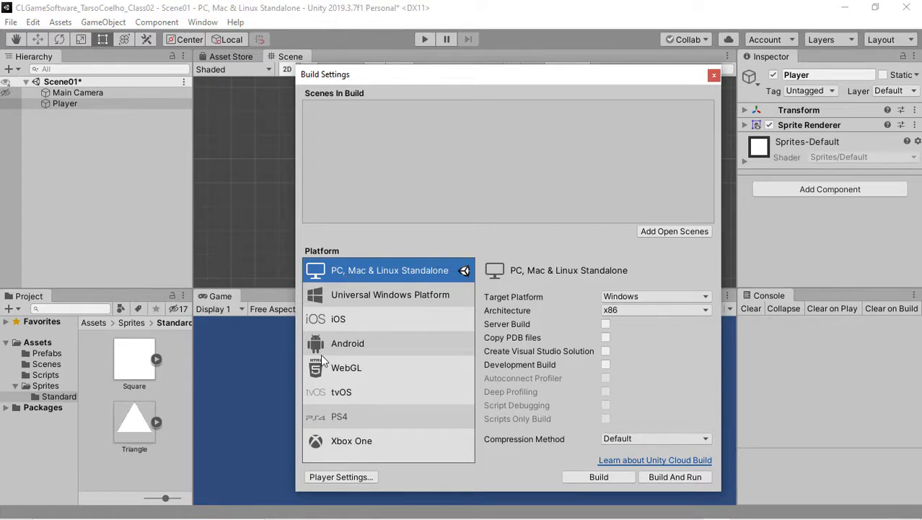
left_click(357, 343)
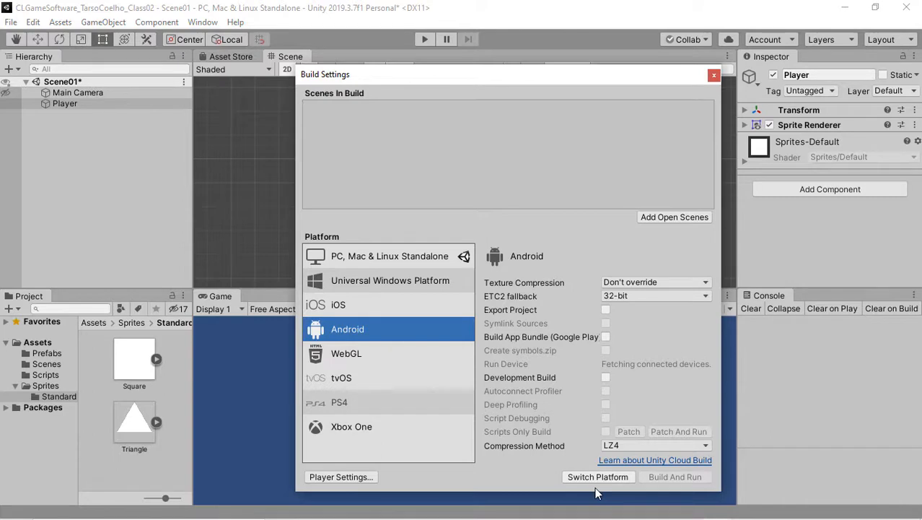
left_click(381, 356)
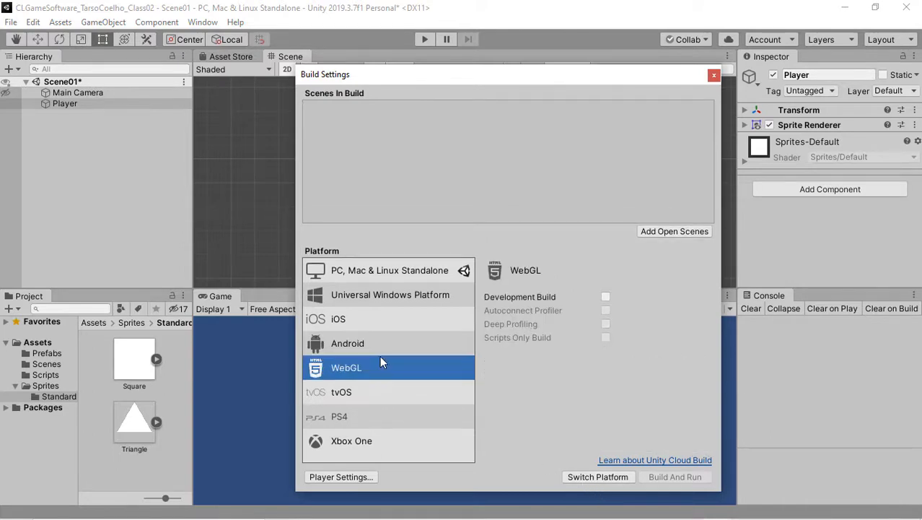
left_click(363, 275)
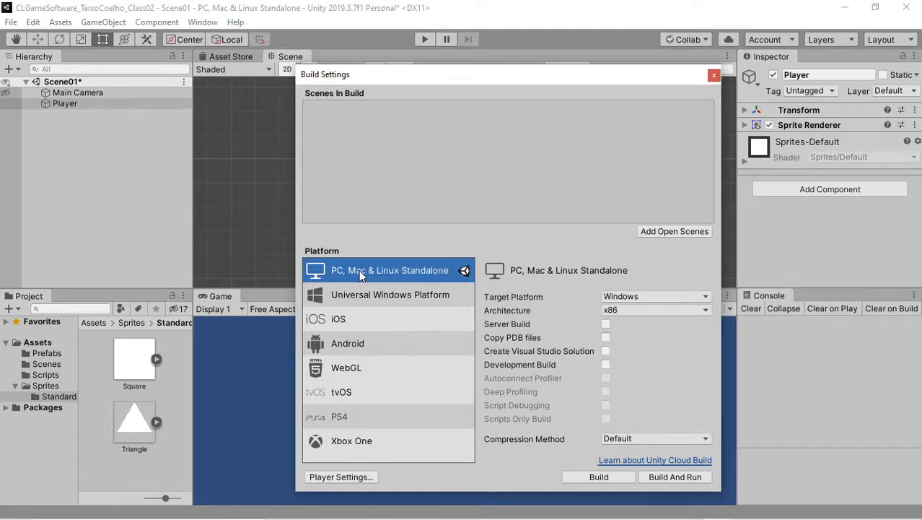
left_click(714, 75)
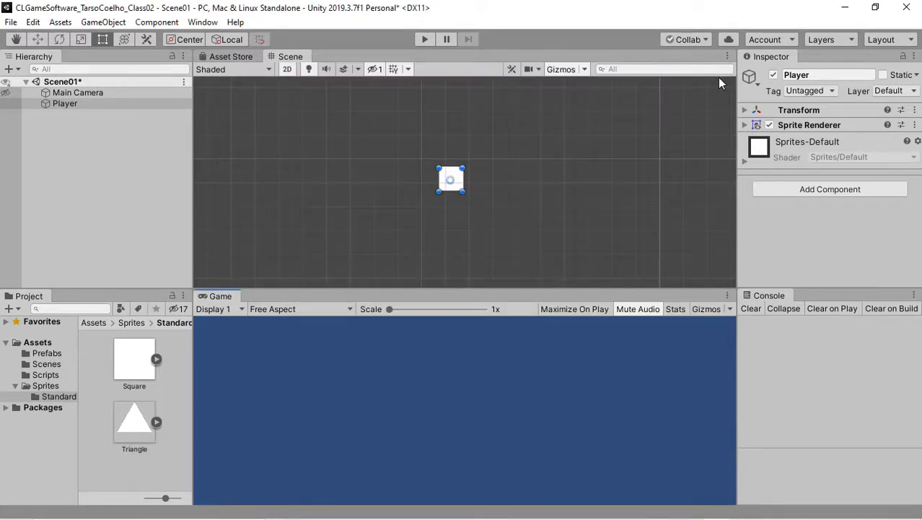
Set the Game view's aspect ratio to 16:9.
left_click(306, 309)
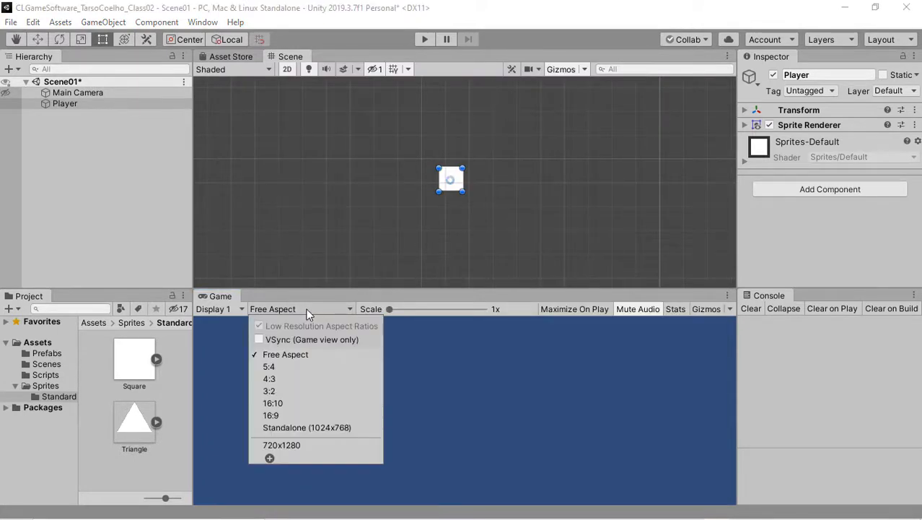
left_click(271, 415)
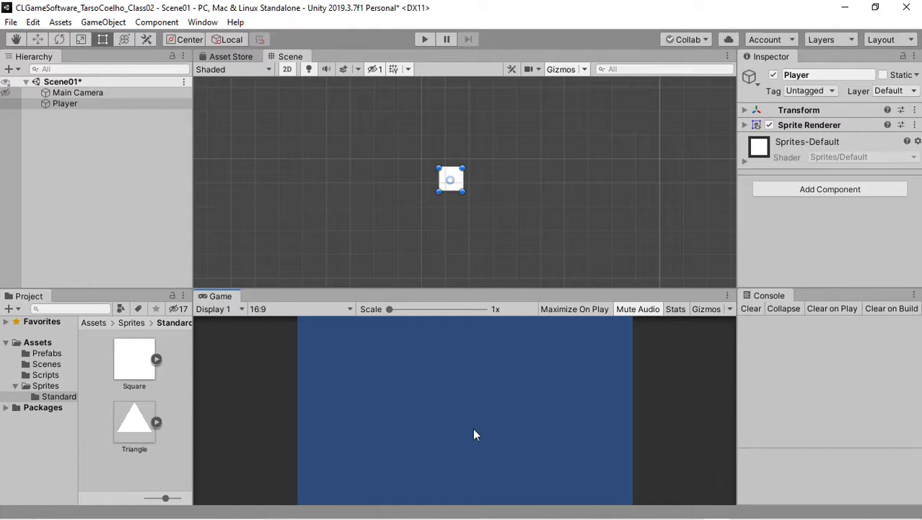
left_click(122, 191)
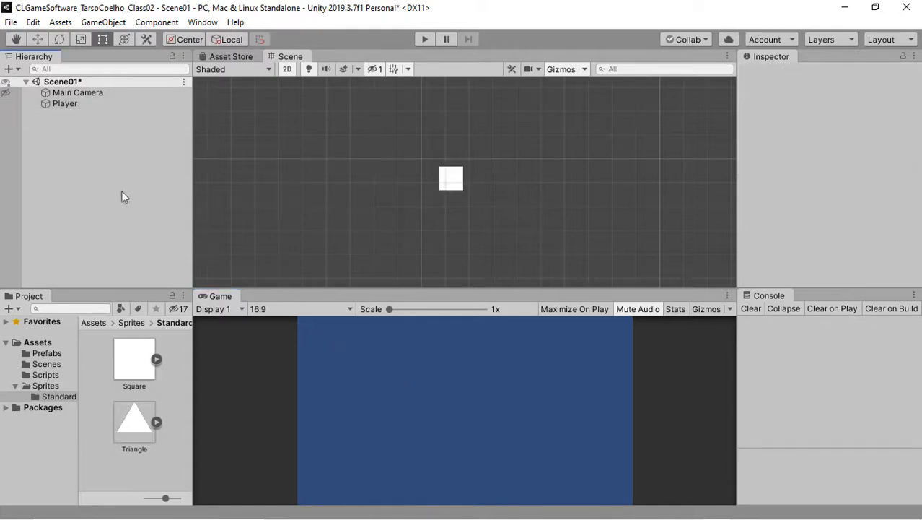
Select the Player object and show the contents of the project's Scripts folder.
left_click(86, 105)
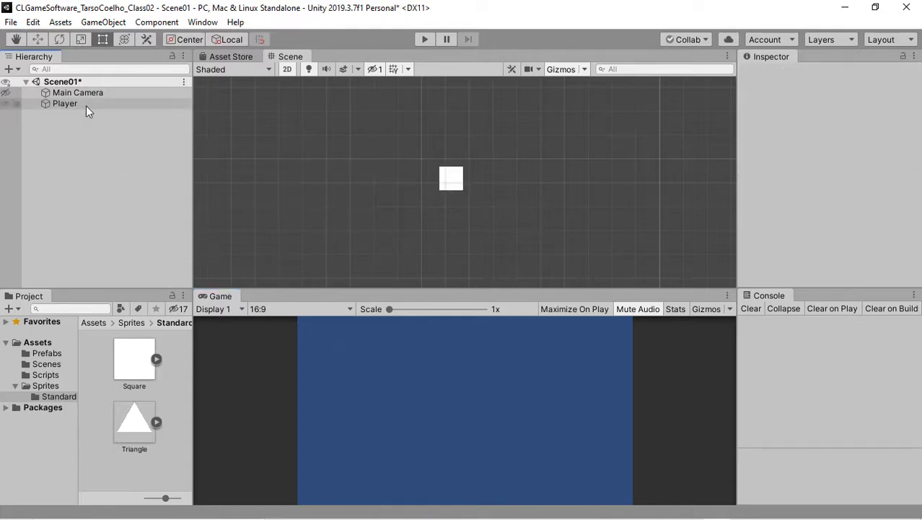
left_click(46, 364)
left_click(45, 375)
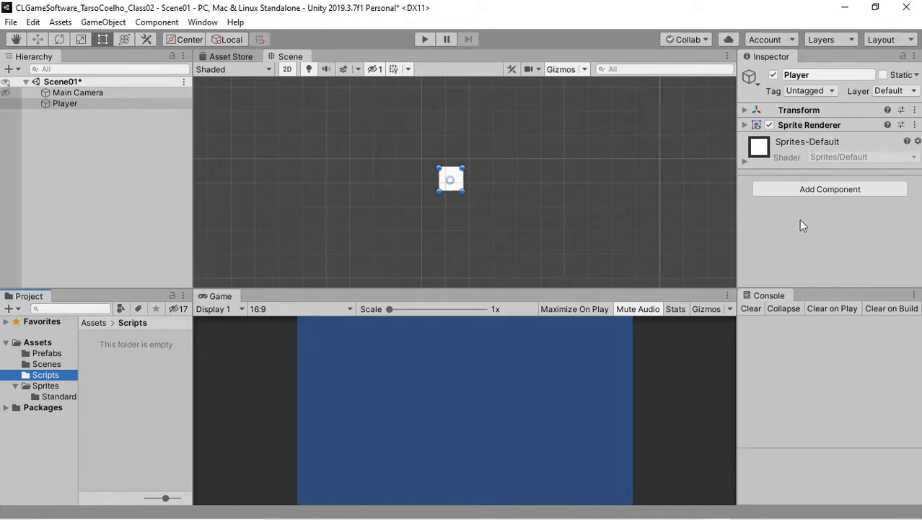
left_click(803, 189)
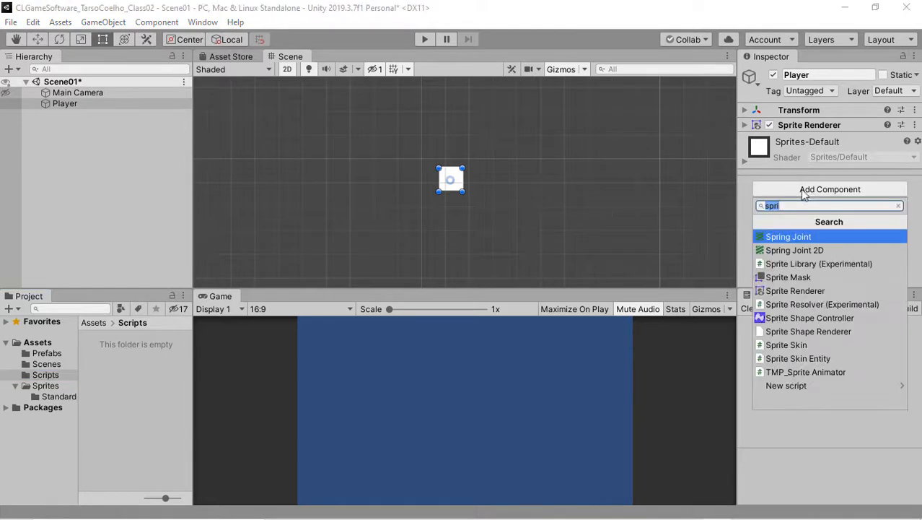
left_click(738, 198)
left_click(96, 368)
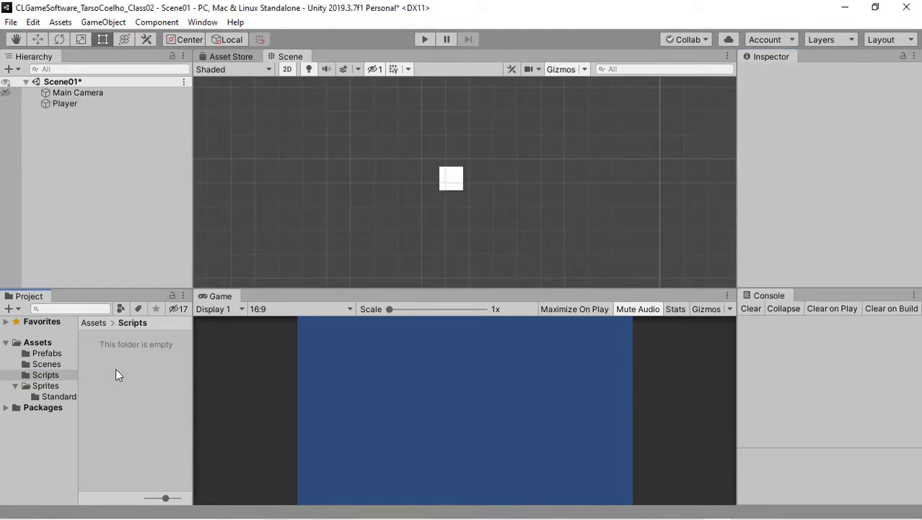
right_click(117, 373)
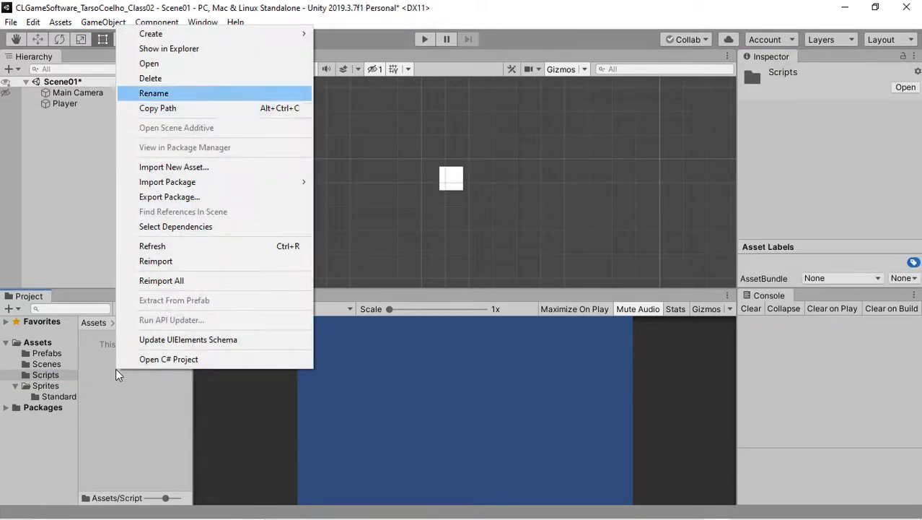
left_click(61, 104)
Remove the Sprite Renderer component from the Player object, and undo the removal.
left_click(61, 104)
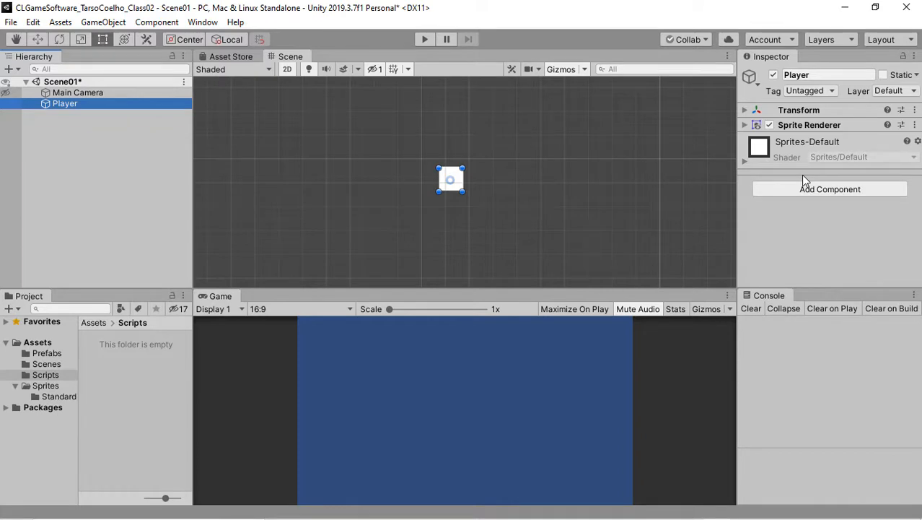
right_click(826, 126)
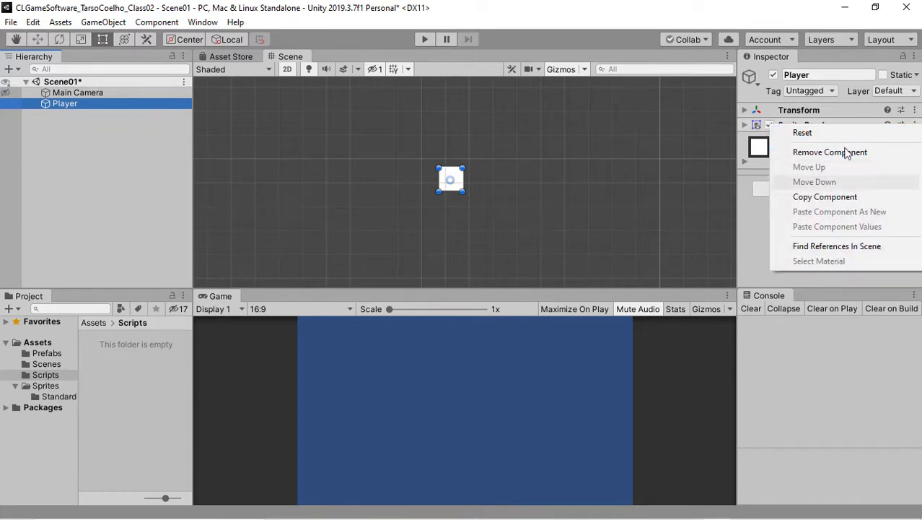
left_click(830, 151)
key("ctrl+z")
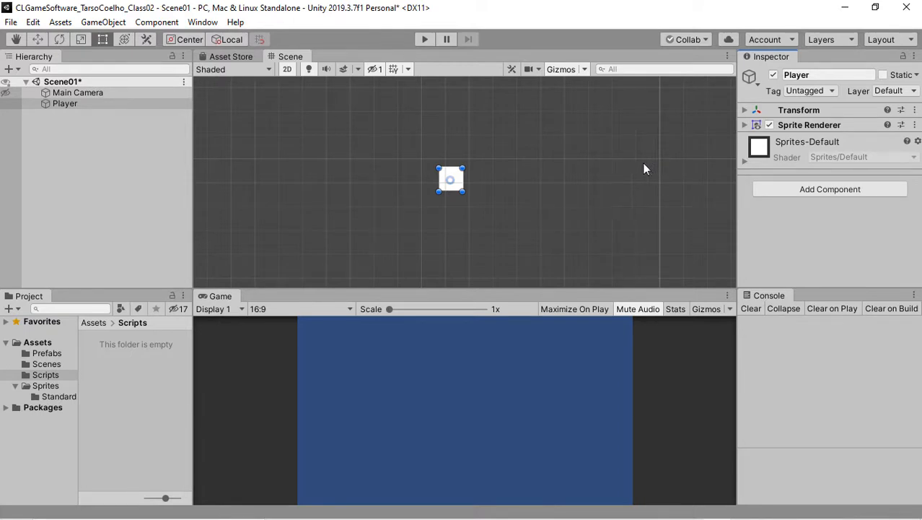
Reset the Player object's Transform so that it sits at position 0, 0, 0.
left_click(78, 106)
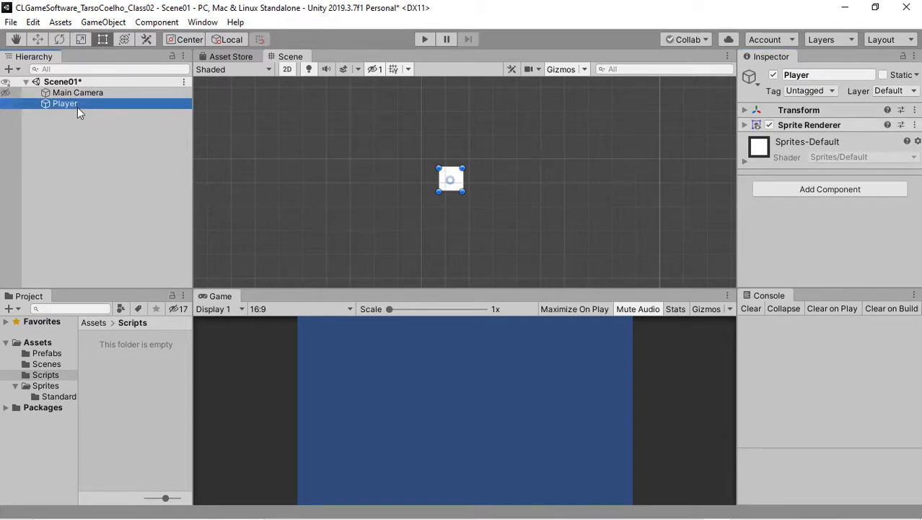
double_click(78, 107)
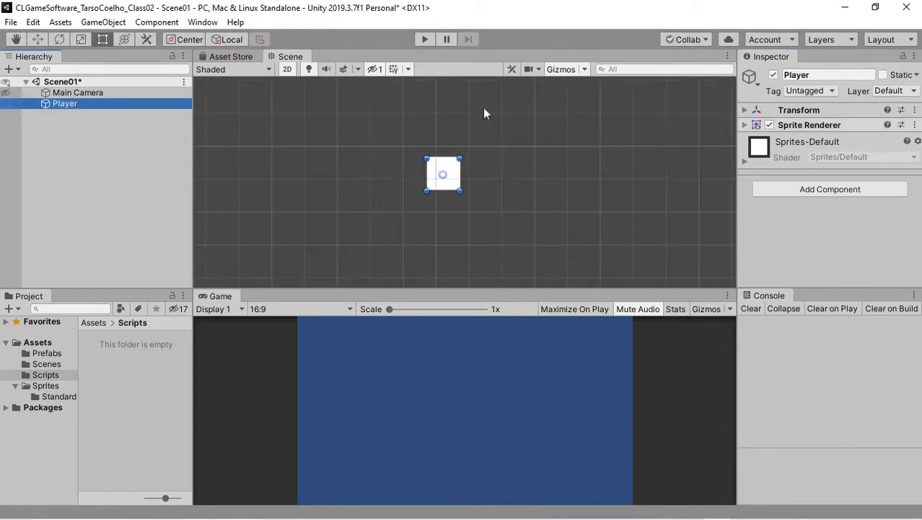
left_click(816, 109)
left_click(915, 110)
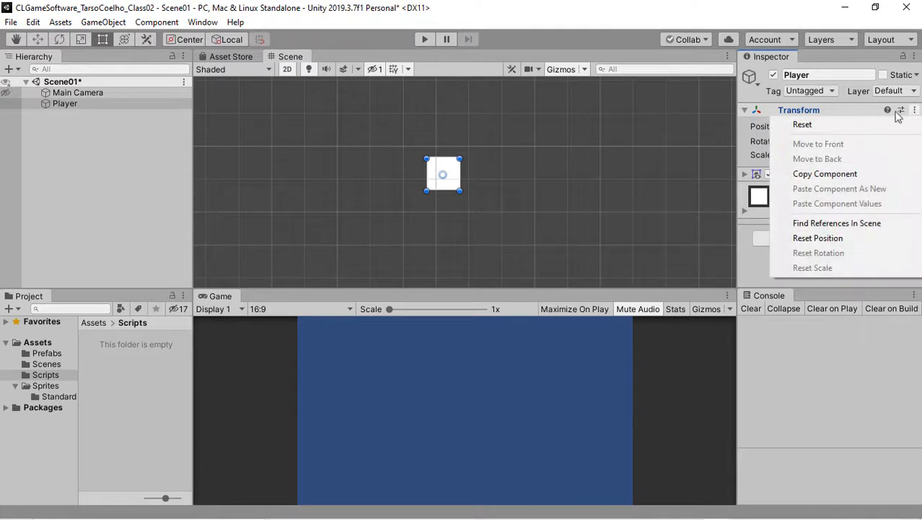
left_click(813, 125)
Change the Main Camera's background colour to a muted dark grey.
left_click_drag(91, 89, 130, 92)
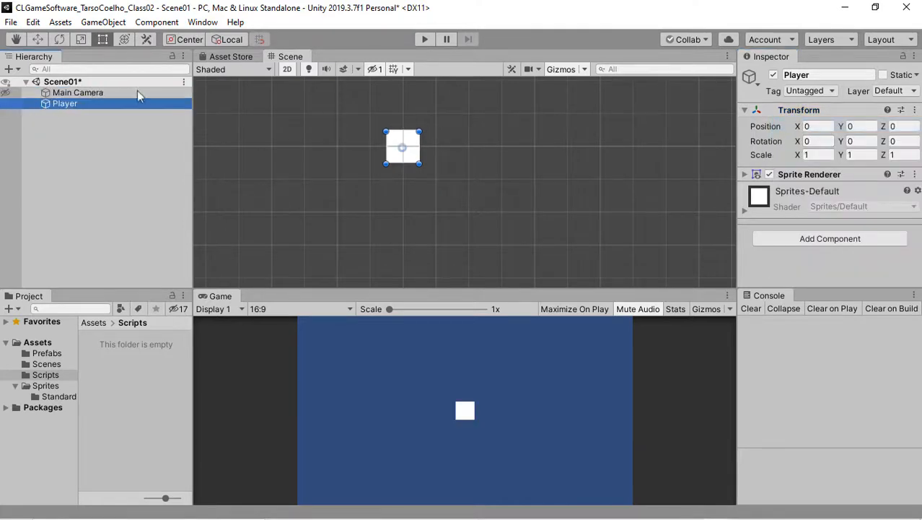
left_click(156, 93)
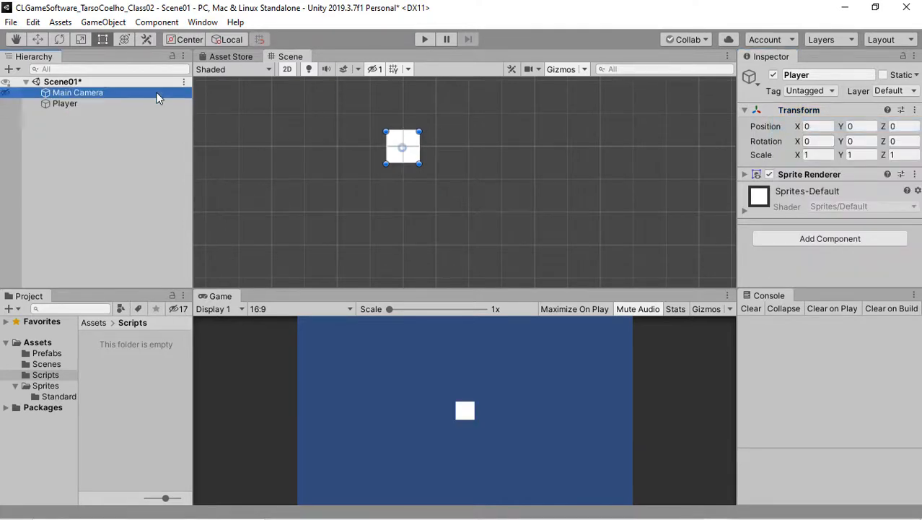
left_click(744, 111)
left_click(743, 124)
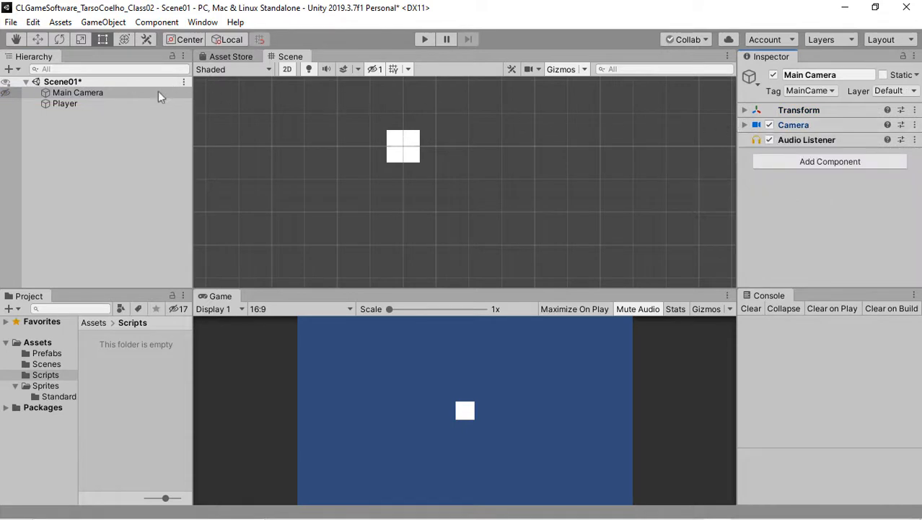
left_click(105, 92)
left_click(747, 124)
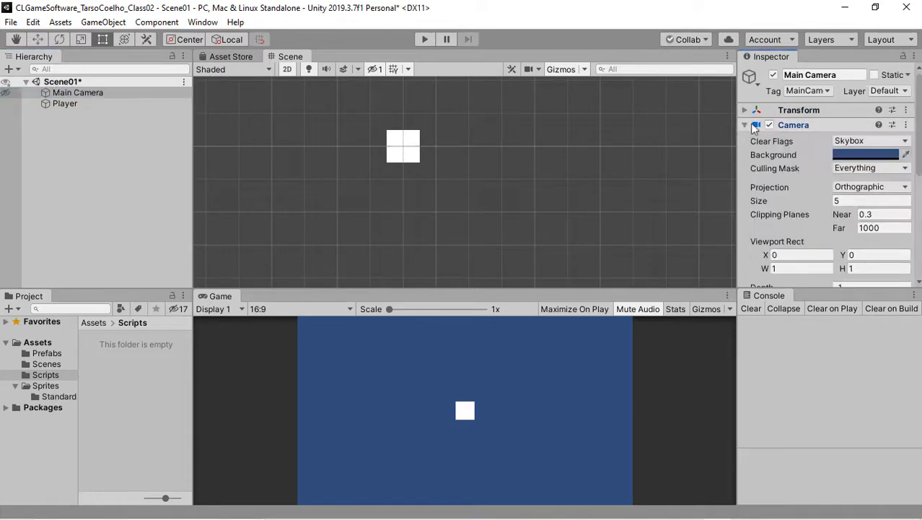
left_click(838, 155)
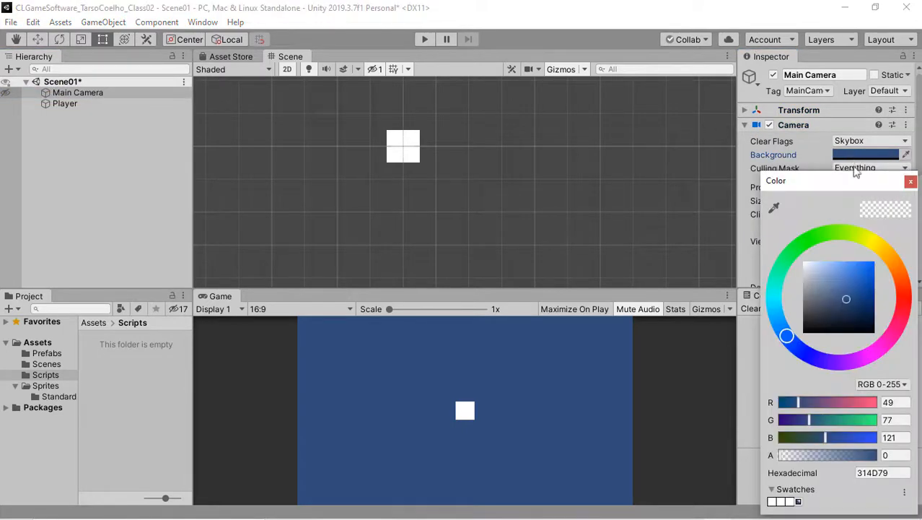
left_click_drag(848, 301, 808, 311)
left_click(911, 182)
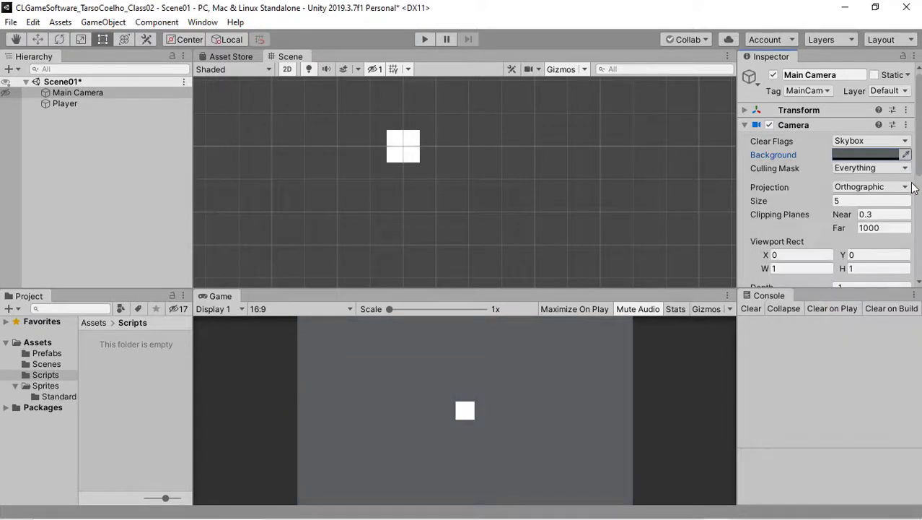
Create an empty game object in Scene01 and name it Ground.
right_click(65, 143)
left_click(52, 139)
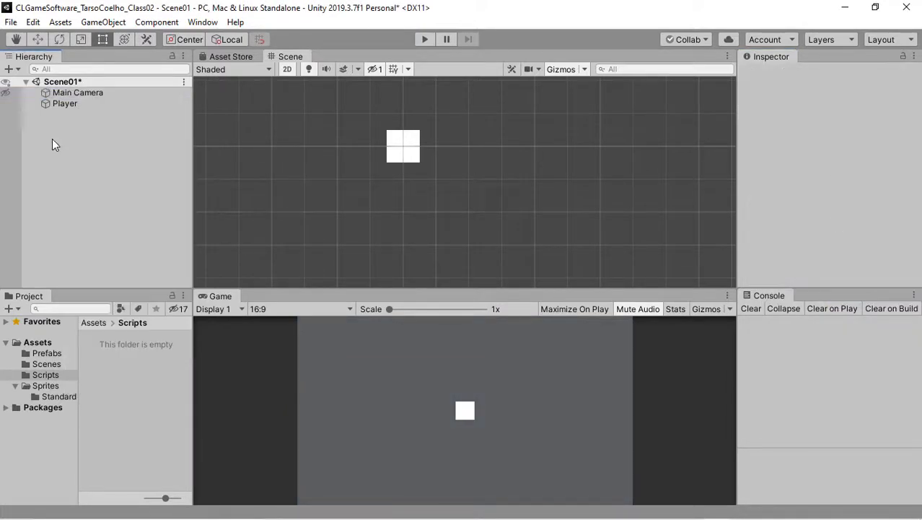
right_click(54, 140)
left_click(112, 268)
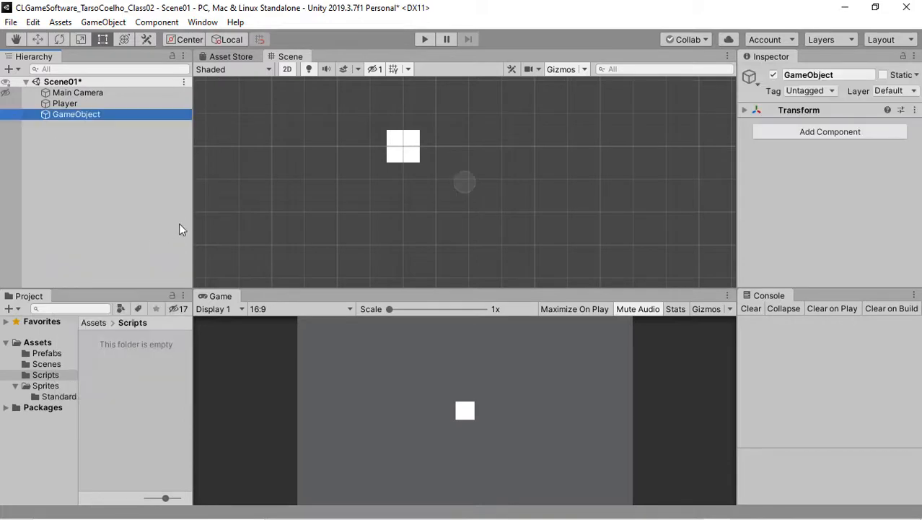
type("Ground")
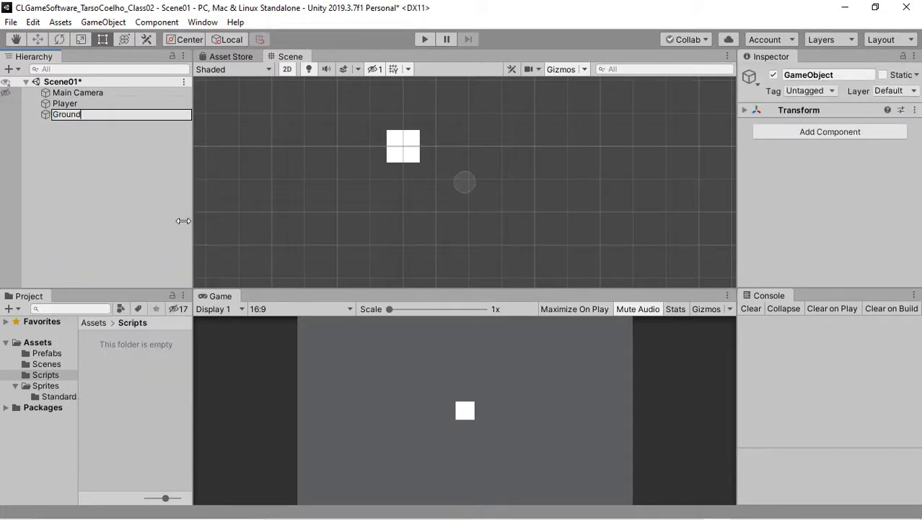
key("Return")
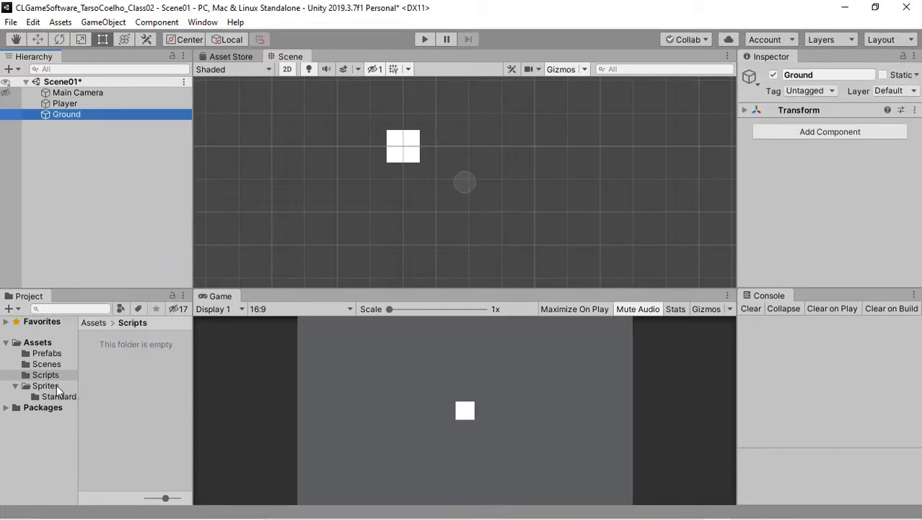
Add a Sprite Renderer component to the Ground object and expand its settings.
left_click(812, 134)
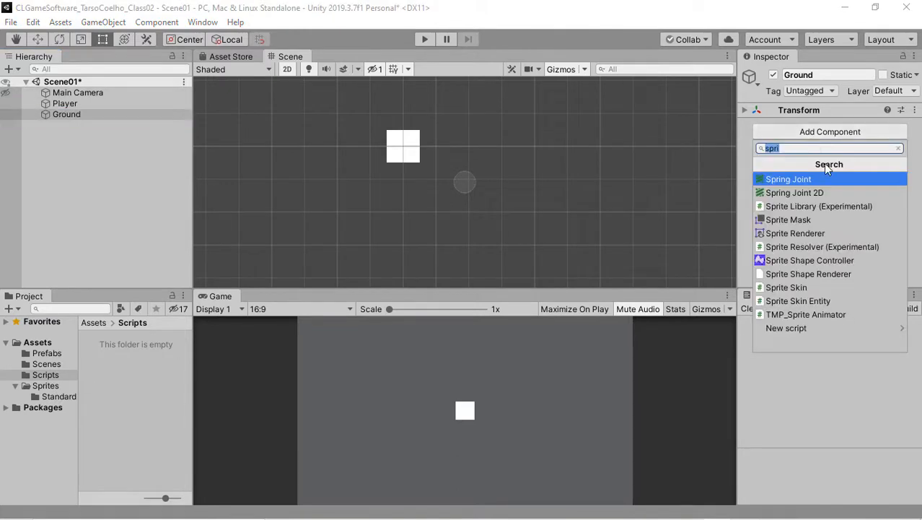
type("sprite")
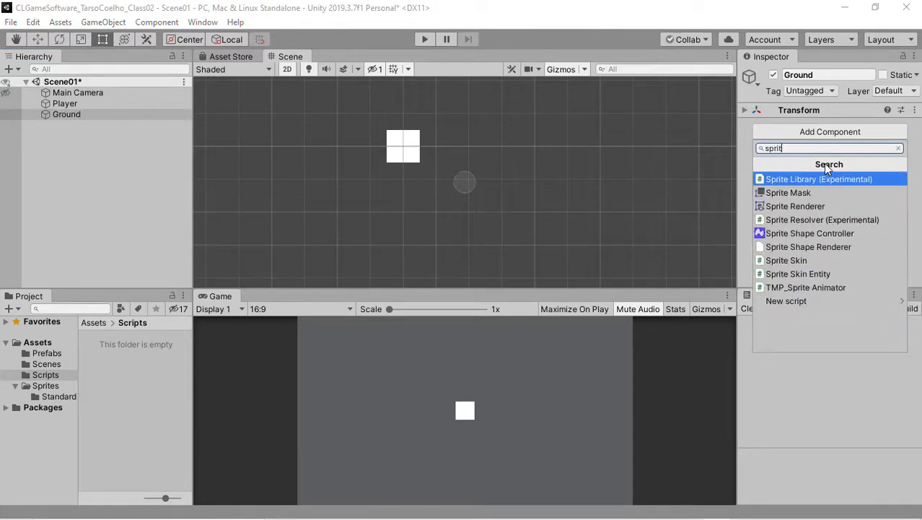
key("Down")
key("Down")
key("Return")
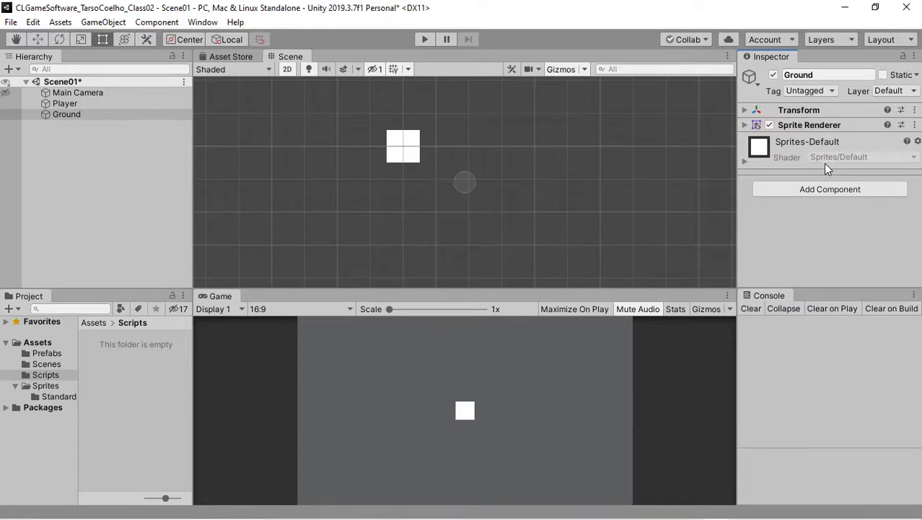
left_click(815, 122)
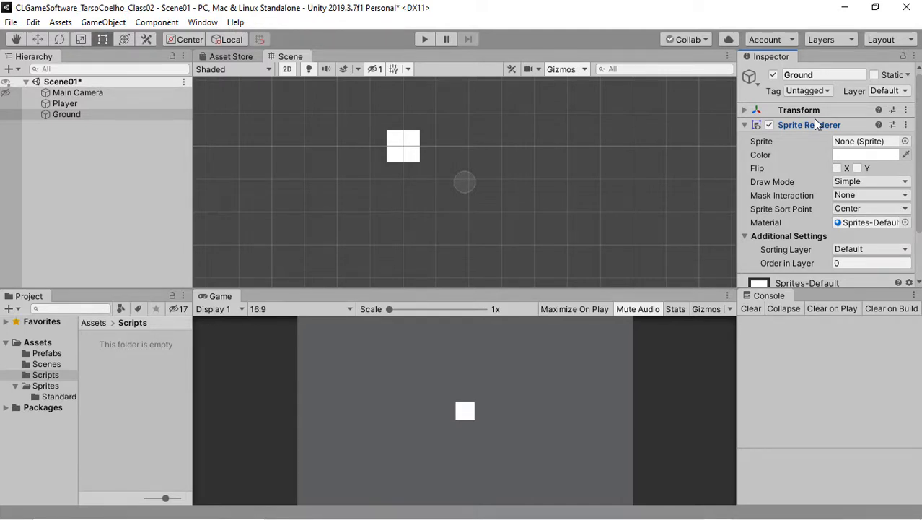
Assign the Square sprite from the Standard sprites folder to the Ground object's Sprite Renderer.
key("f")
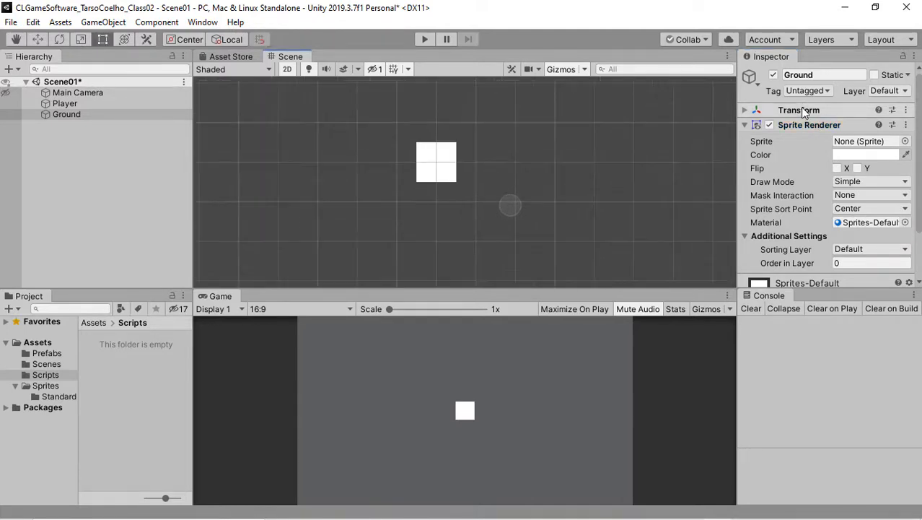
left_click(57, 397)
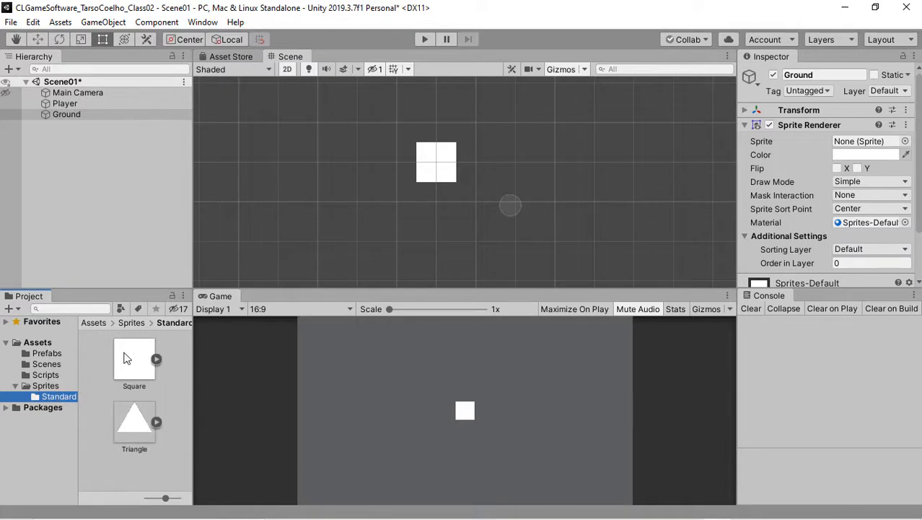
left_click_drag(126, 359, 861, 147)
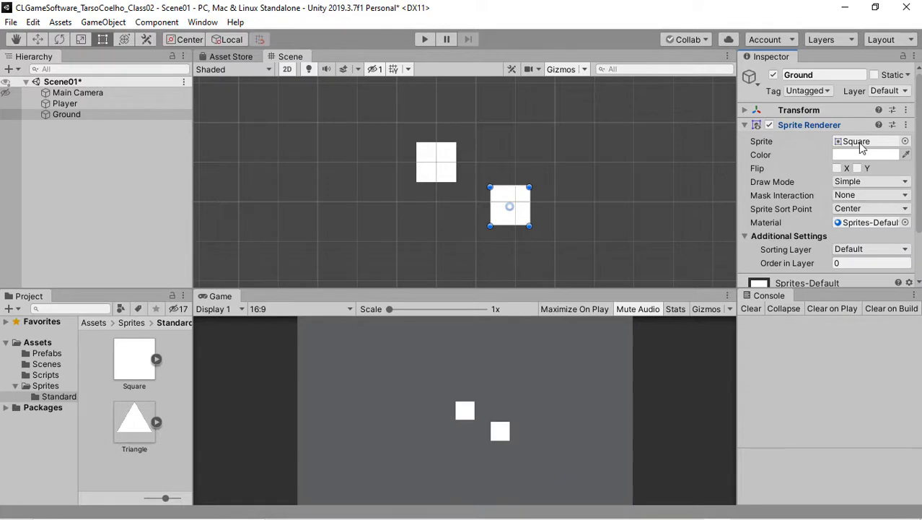
Try entering 0 for the Ground object's X, Y and Z position, and undo the entries.
left_click(906, 110)
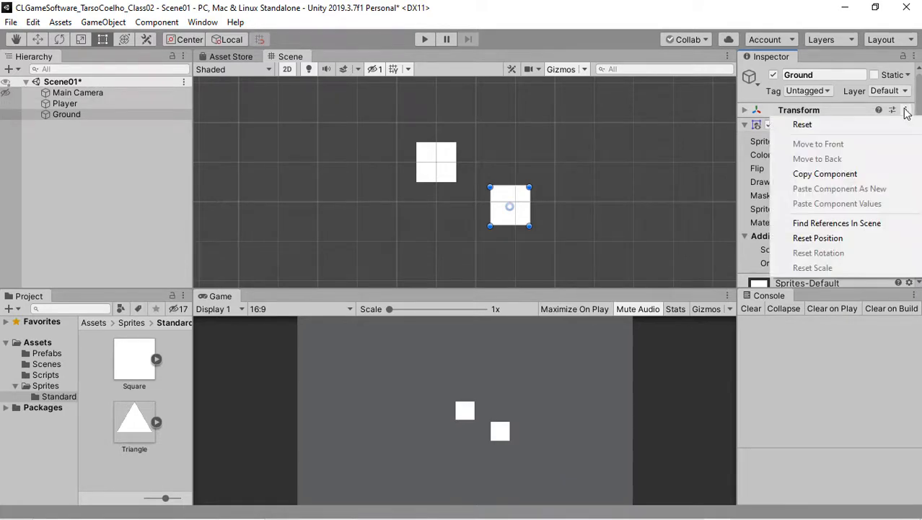
left_click(825, 113)
left_click(801, 109)
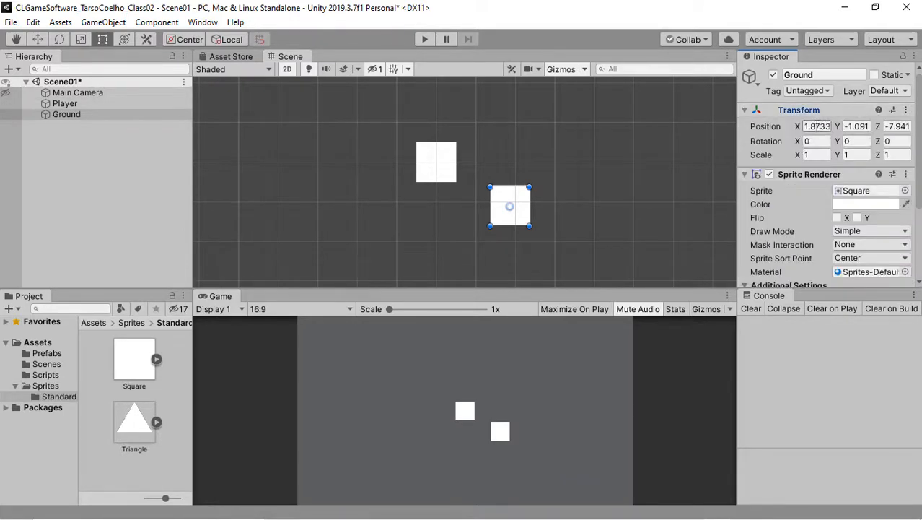
left_click(818, 126)
type("0")
key("Tab")
type("0")
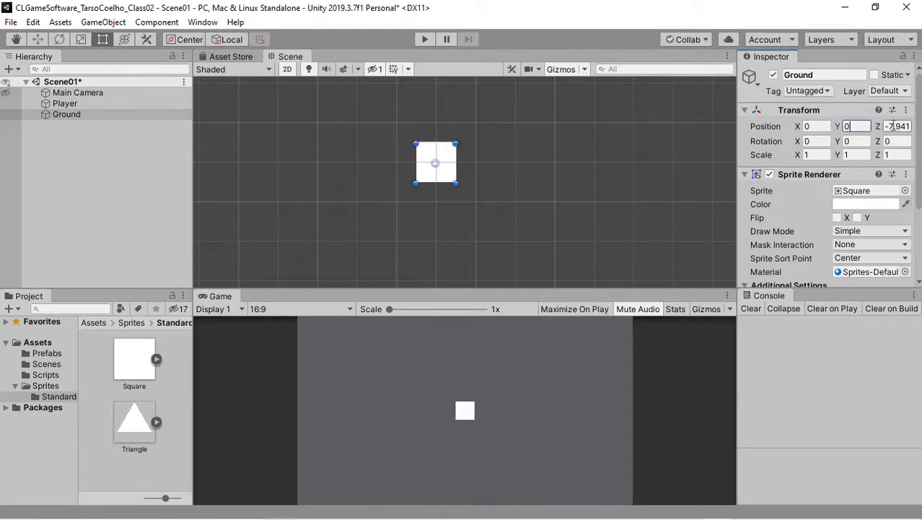
left_click(897, 126)
type("0")
key("ctrl+z")
key("ctrl+z")
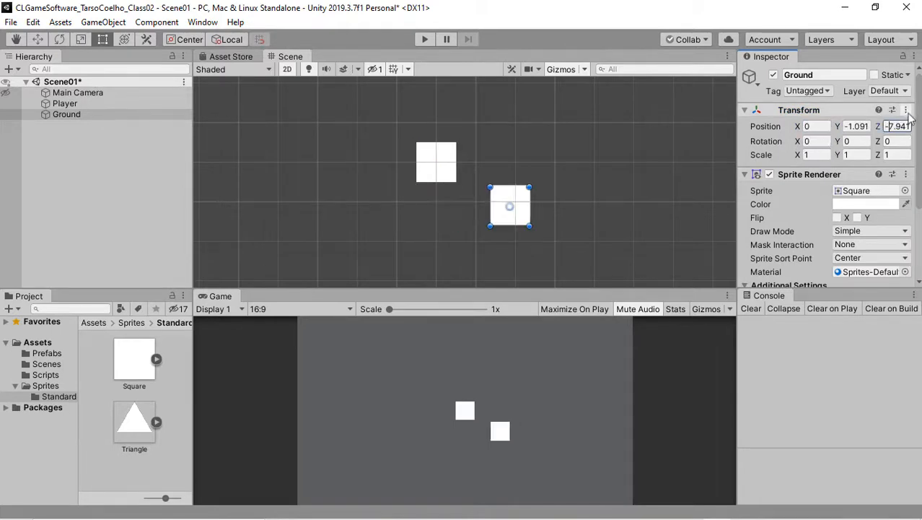
Reset the Ground object's Transform so that it sits at position 0, 0, 0, and activate the Move tool.
left_click(906, 109)
left_click(879, 126)
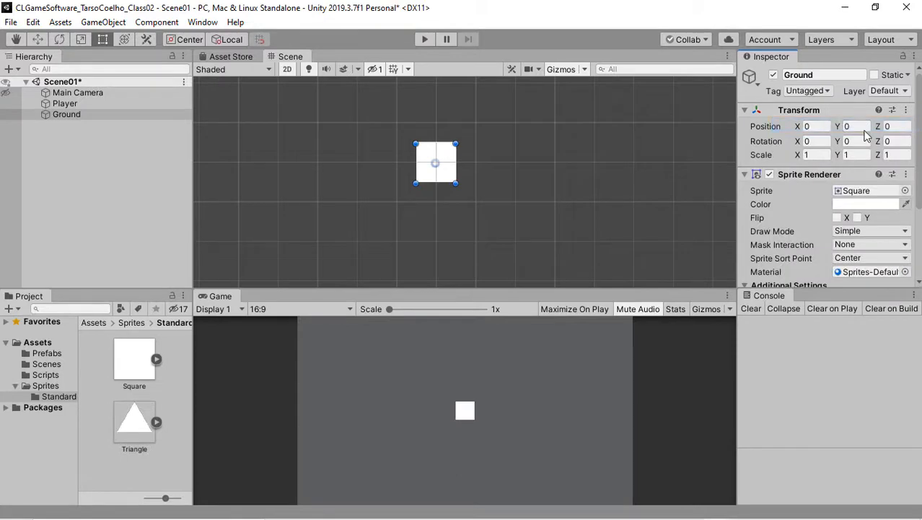
key("w")
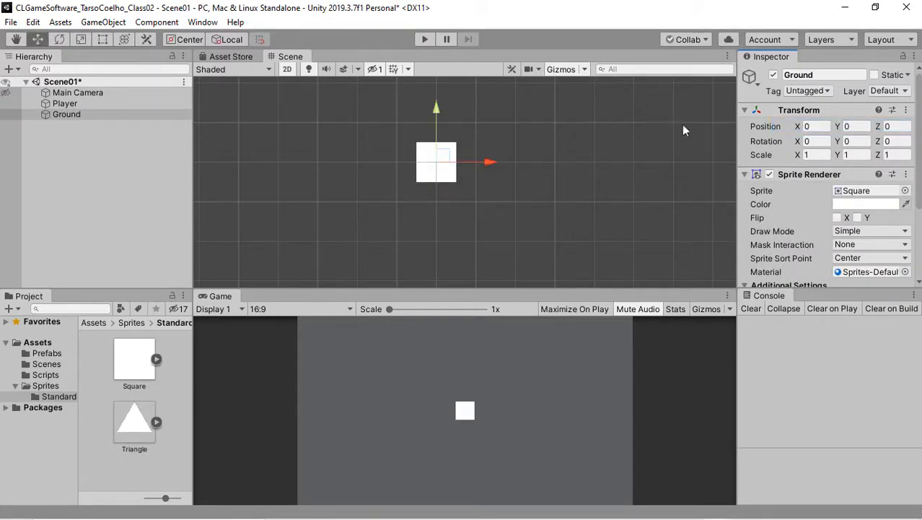
Examine where the Player and Ground objects sit in the Scene view, selecting each in turn.
left_click(83, 104)
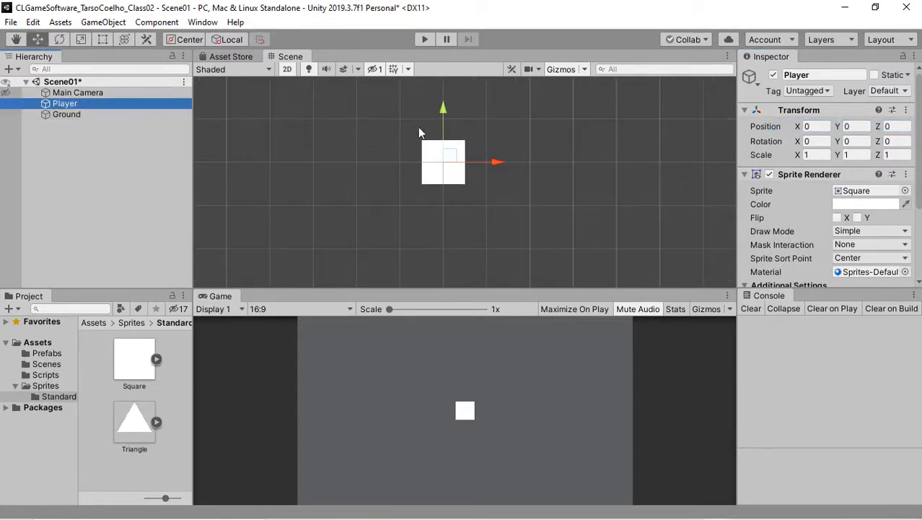
left_click(87, 115)
scroll(478, 197, "down", 5)
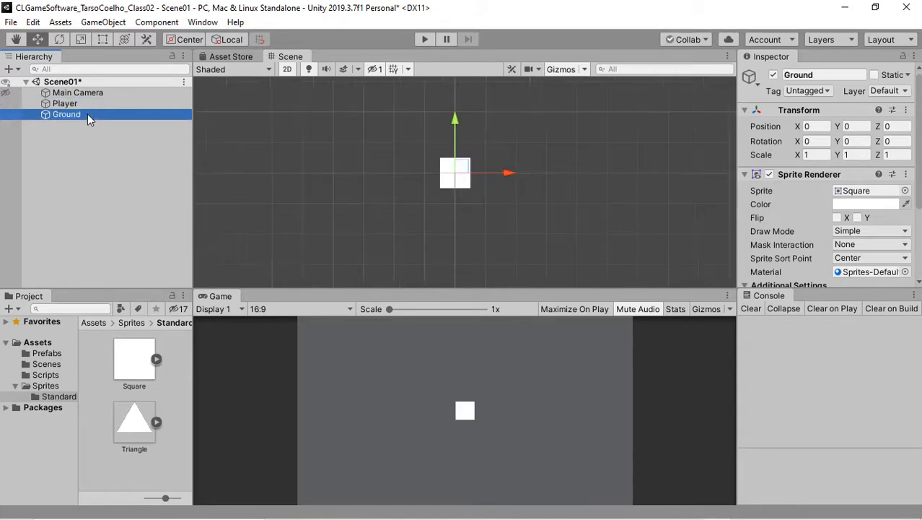
middle_click_drag(478, 196, 289, 108)
scroll(465, 181, "down", 8)
mouse_move(465, 182)
middle_mouse_down()
mouse_move(339, 149)
mouse_move(345, 157)
middle_mouse_up()
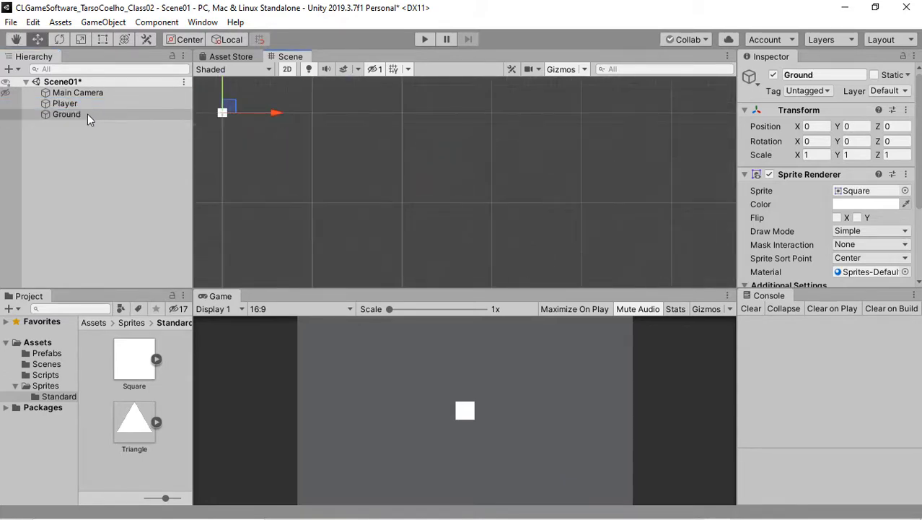
scroll(346, 158, "down", 6)
left_click(102, 105)
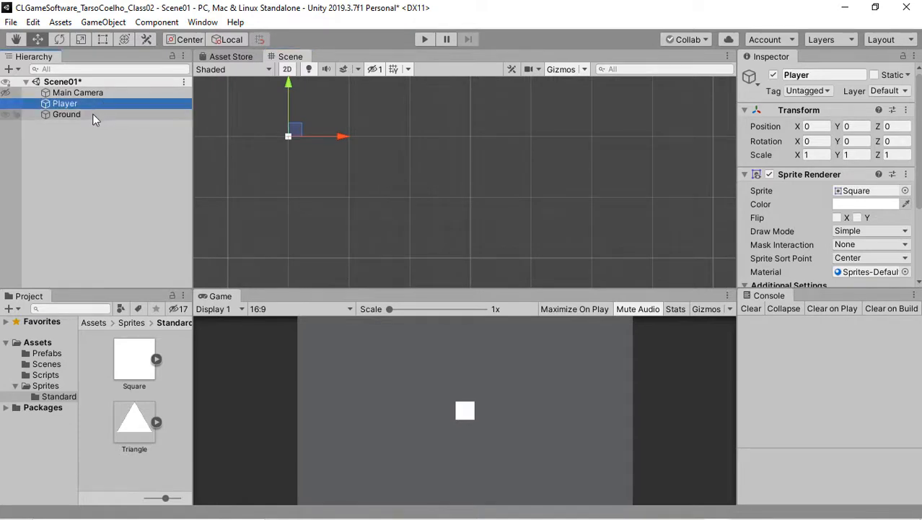
left_click(93, 114)
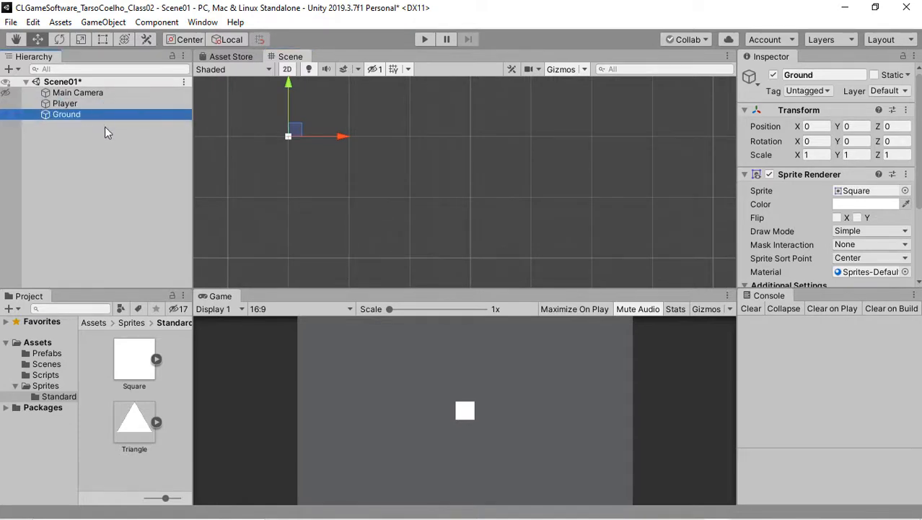
key("f")
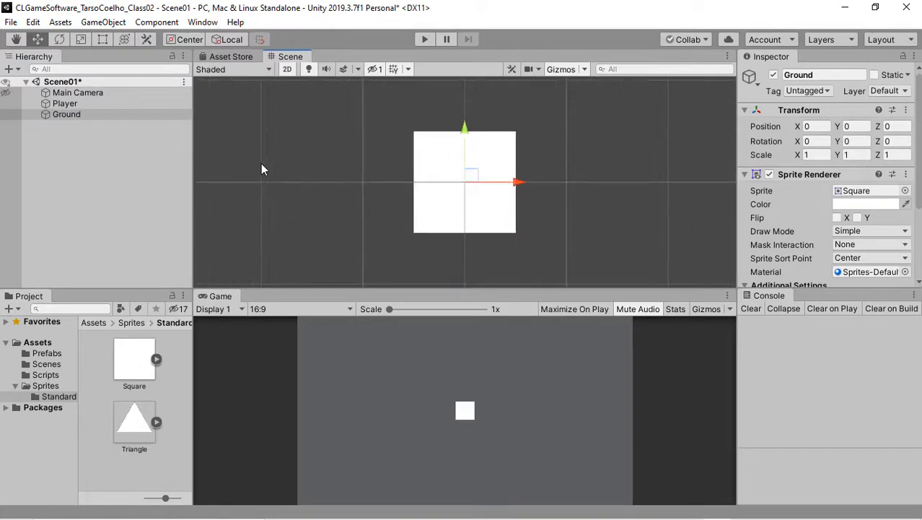
scroll(261, 169, "down", 4)
middle_click_drag(268, 163, 340, 163)
scroll(339, 163, "down", 2)
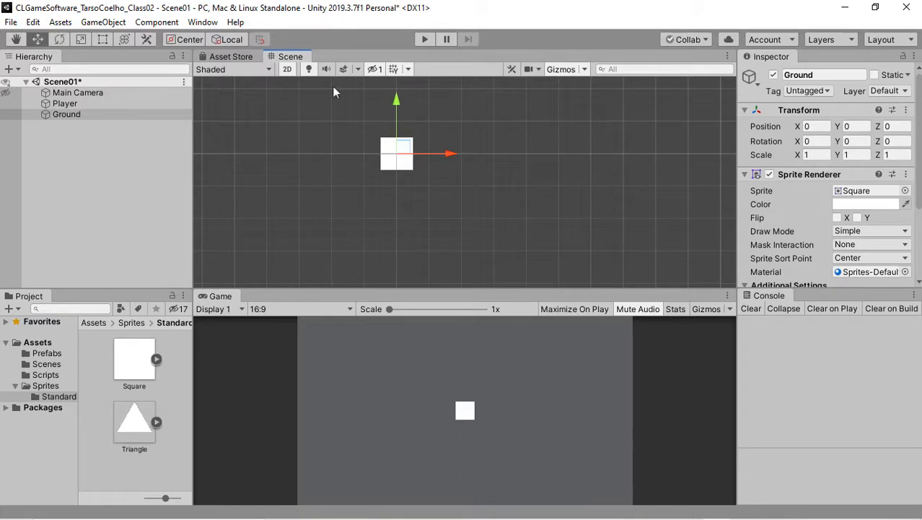
Move the Ground object straight down below the Player, to about Y -1.53.
left_click_drag(397, 101, 425, 164)
mouse_move(448, 204)
left_mouse_down()
mouse_move(482, 207)
mouse_move(449, 203)
left_mouse_up()
Move the Ground object sideways to about X -0.52 and further down to about Y -2.39.
left_click(15, 38)
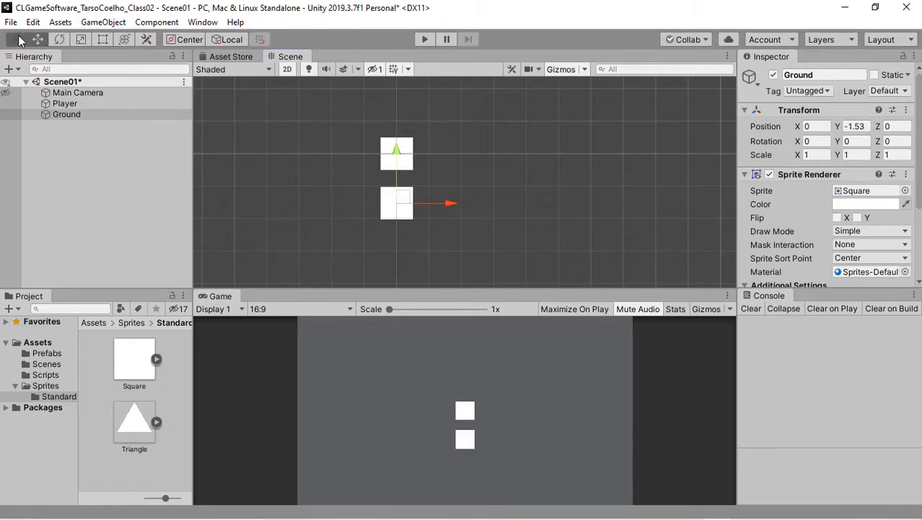
left_click_drag(521, 182, 585, 154)
left_click_drag(437, 179, 453, 191)
left_click_drag(497, 159, 478, 156)
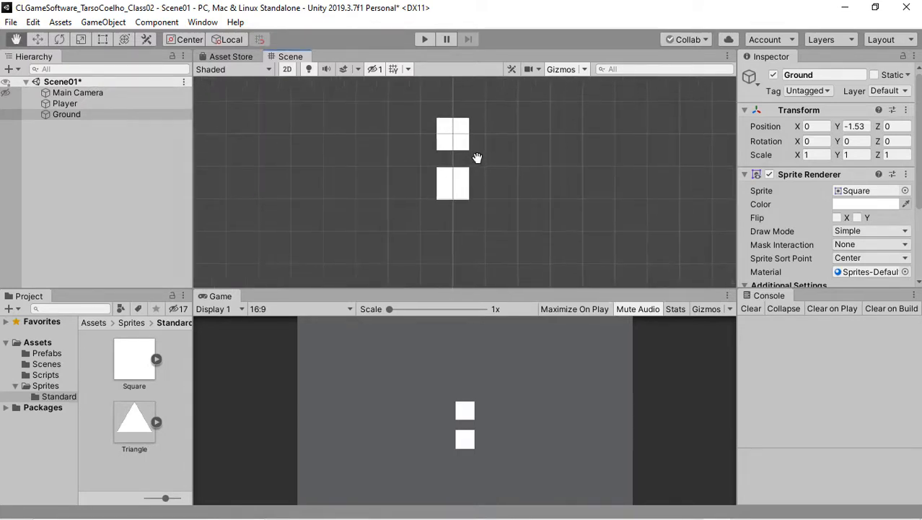
left_click(33, 39)
mouse_move(509, 185)
left_mouse_down()
mouse_move(481, 182)
mouse_move(492, 187)
left_mouse_up()
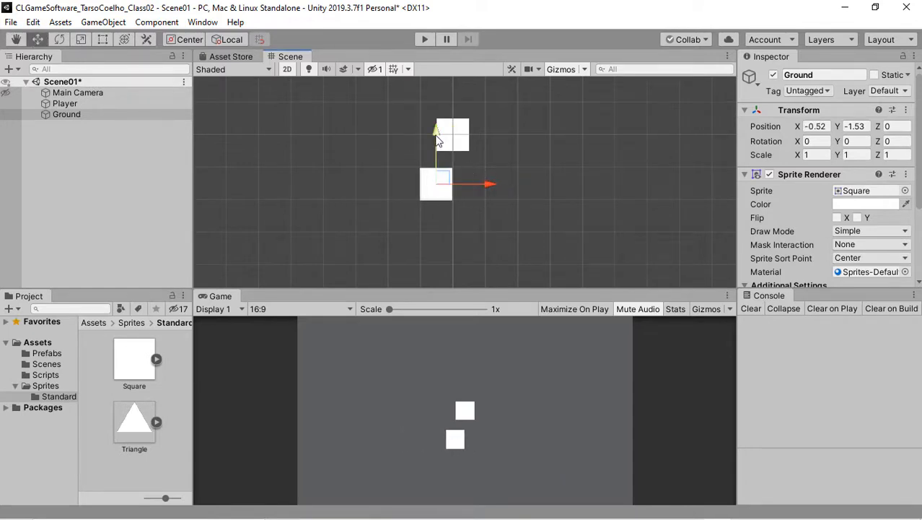
left_click_drag(438, 135, 425, 162)
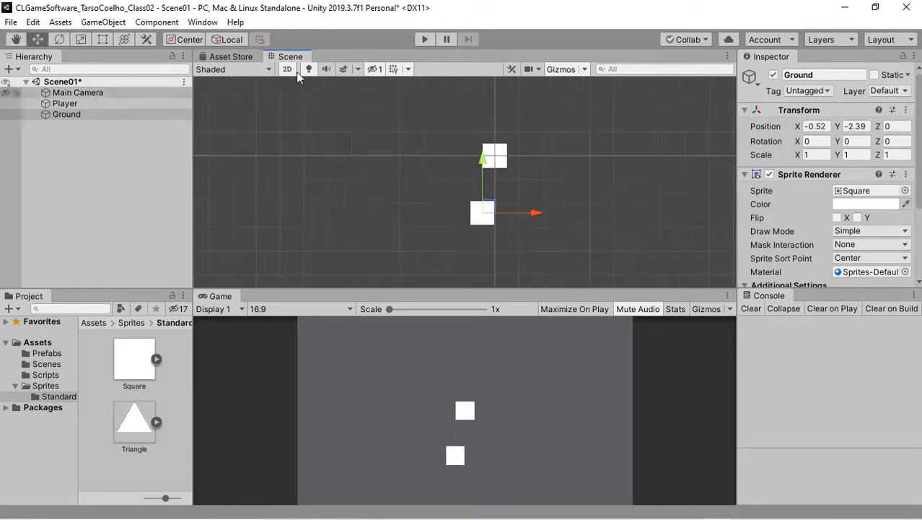
Switch the Scene view from 2D to 3D and look at the two squares from an angle.
left_click(287, 69)
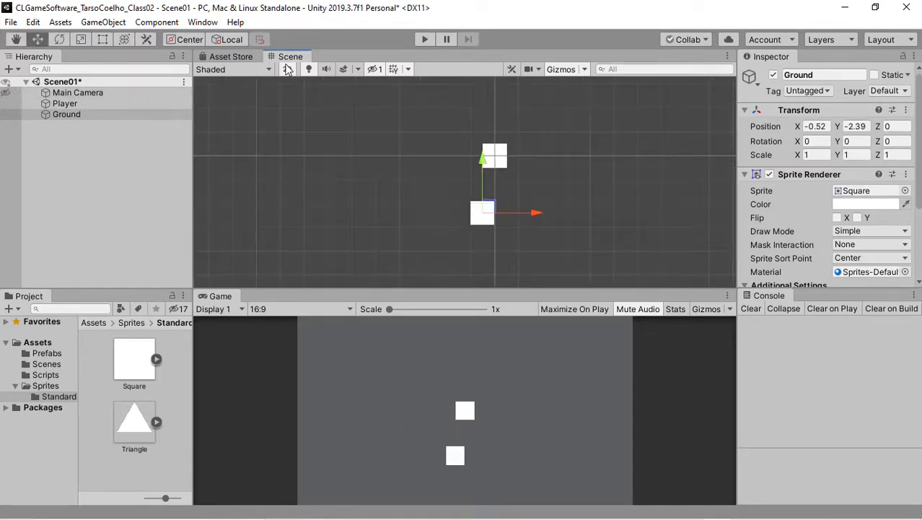
left_click_drag(512, 249, 482, 208)
key("ctrl+z")
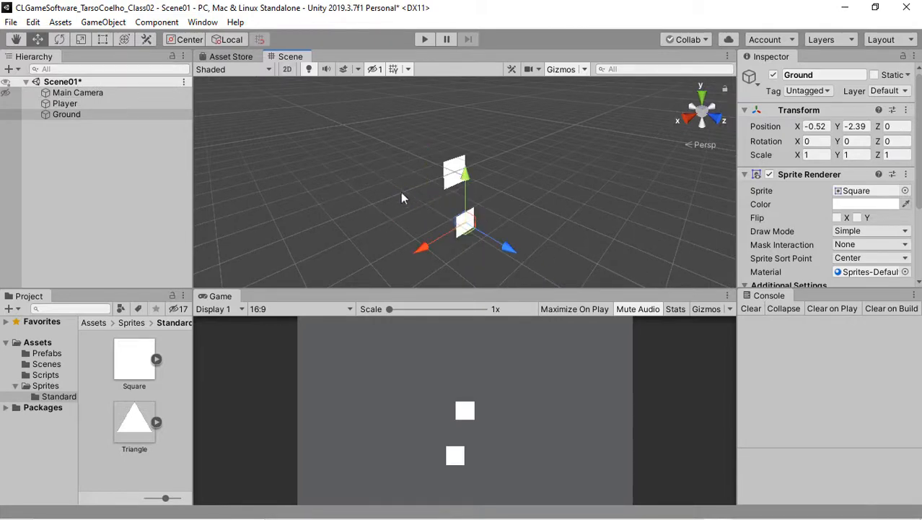
right_click_drag(401, 192, 525, 200)
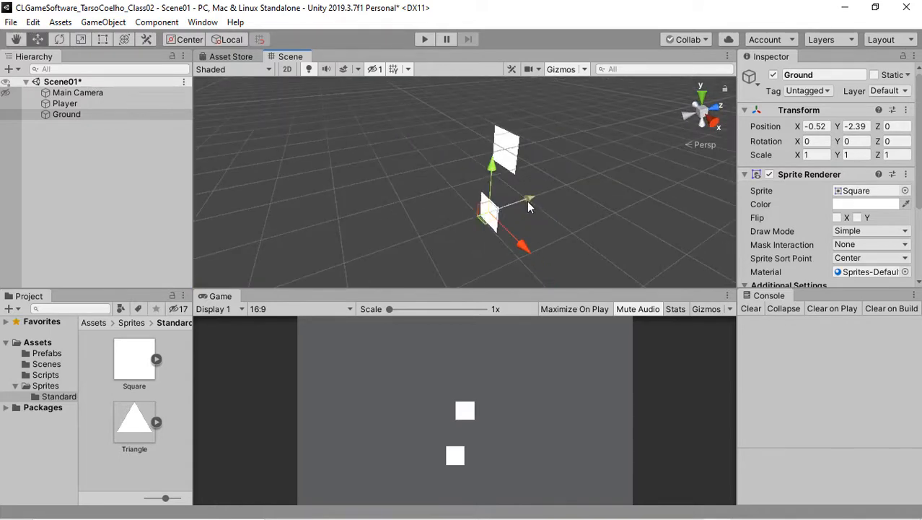
Try moving the Ground object along the Z axis to about 3.5, and undo the move.
left_click_drag(527, 201, 609, 169)
key("ctrl+z")
key("ctrl+y")
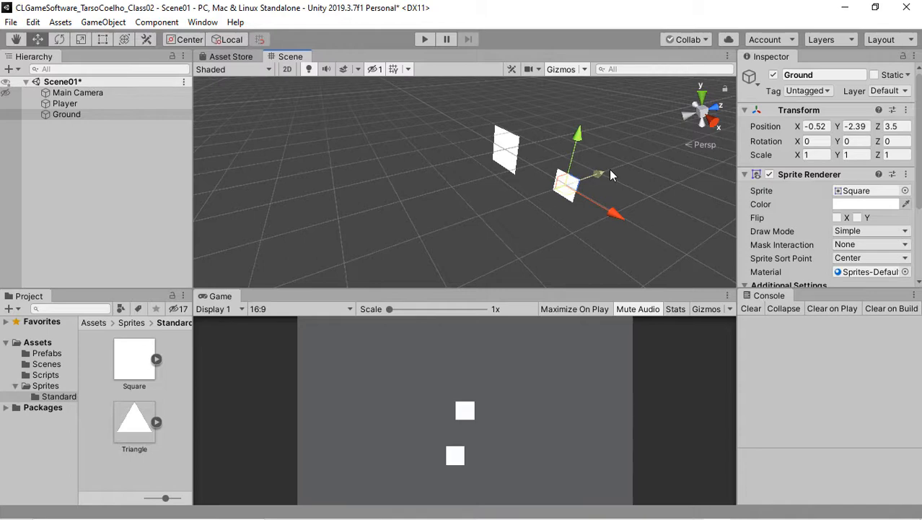
key("ctrl+z")
key("ctrl+y")
key("ctrl+z")
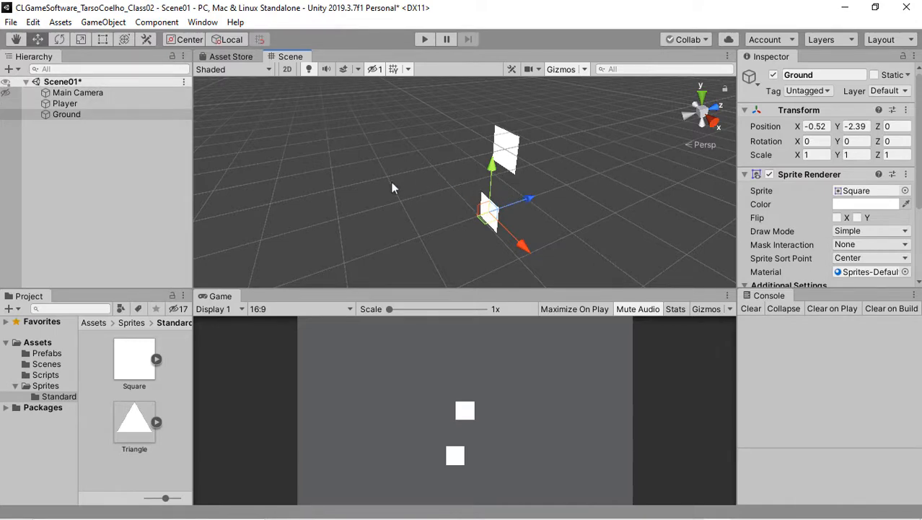
Try moving the Ground object along the X axis and up to about Y -0.77, undoing each move.
right_click_drag(392, 182, 553, 218)
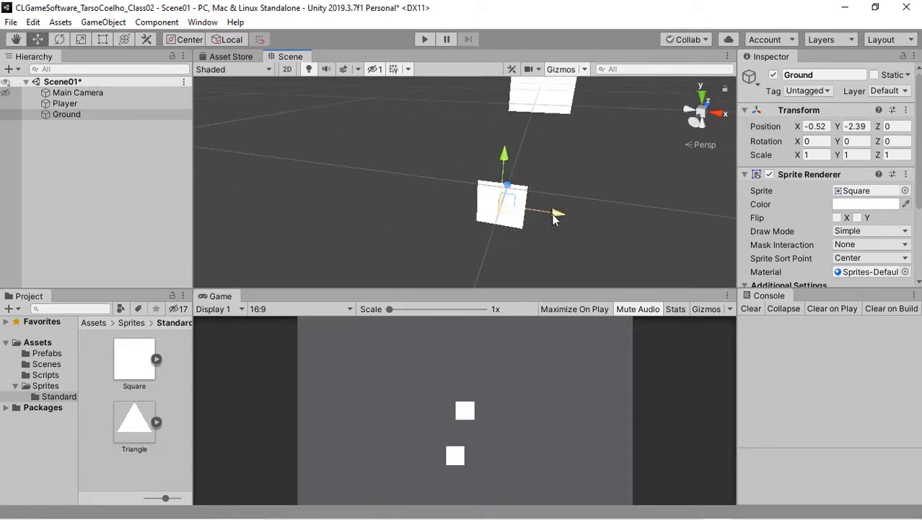
mouse_move(552, 214)
left_mouse_down()
mouse_move(539, 206)
mouse_move(551, 211)
left_mouse_up()
key("ctrl+z")
left_click_drag(560, 216, 418, 191)
key("ctrl+z")
left_click_drag(505, 154, 504, 100)
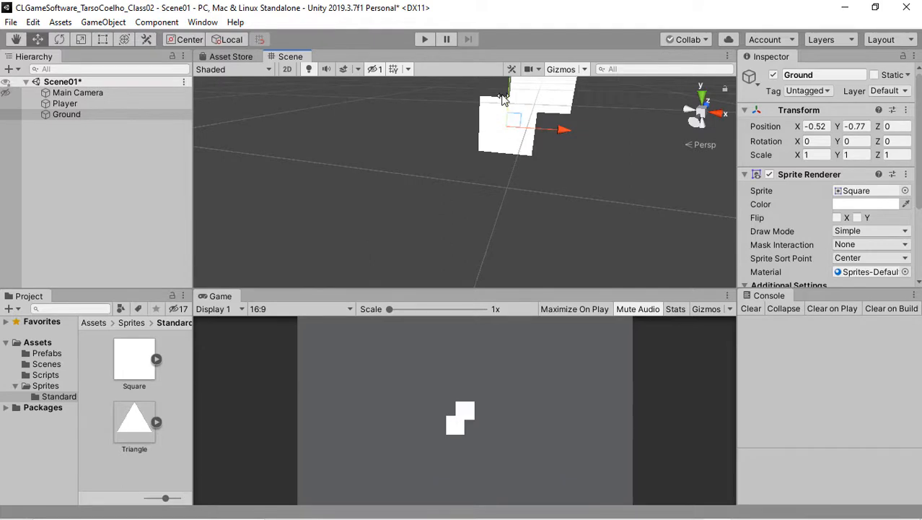
key("ctrl+z")
left_click_drag(560, 215, 429, 193)
key("ctrl+z")
Try shifting the Ground object in depth along its Z axis once more, and undo the shift.
scroll(593, 201, "down", 5)
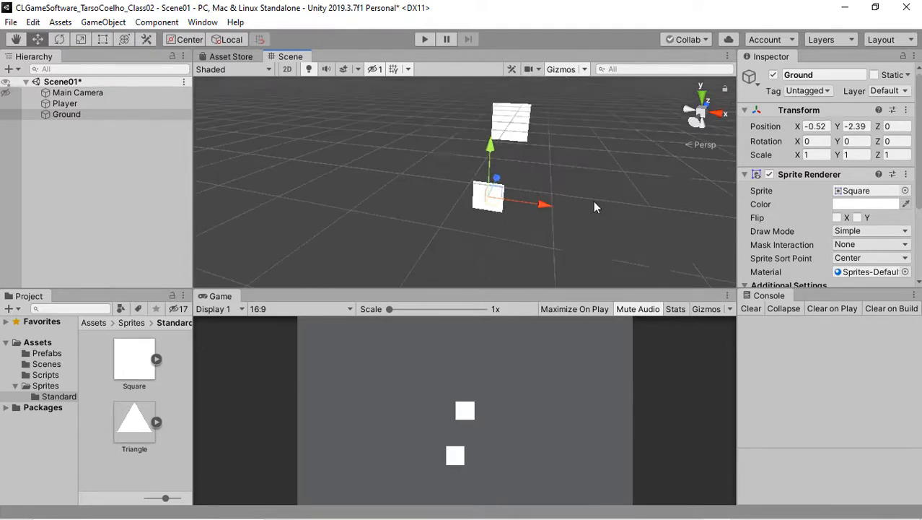
right_click_drag(593, 201, 442, 209)
middle_click_drag(639, 209, 480, 158)
left_click_drag(490, 135, 546, 123)
key("ctrl+z")
scroll(353, 92, "down", 5)
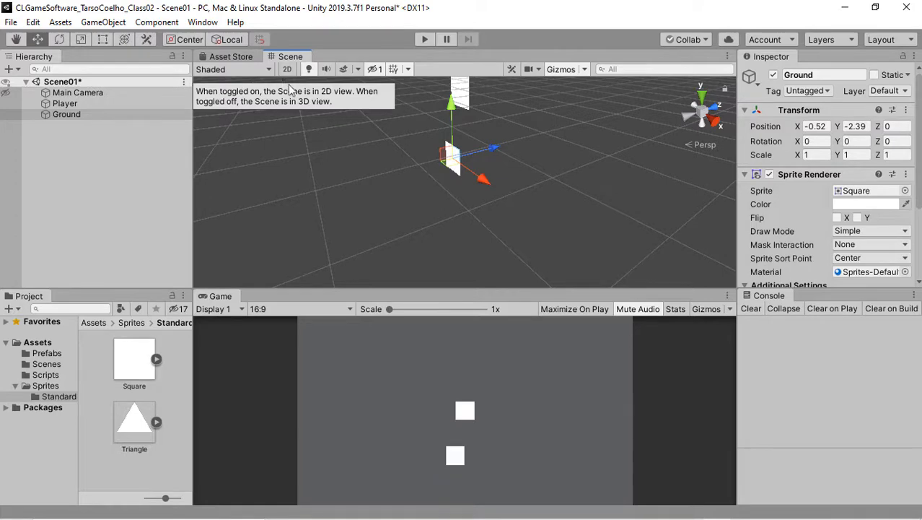
key("f")
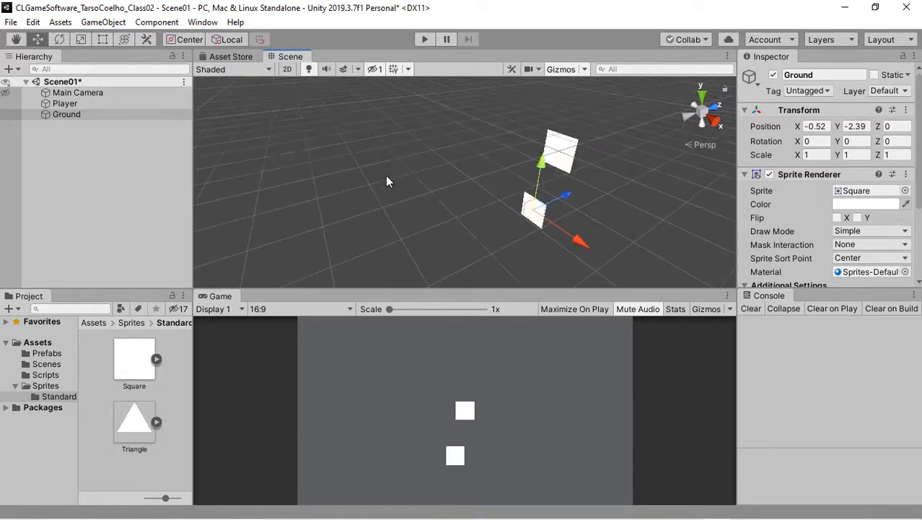
scroll(385, 175, "down", 3)
scroll(386, 175, "up", 5)
middle_click_drag(386, 176, 387, 177)
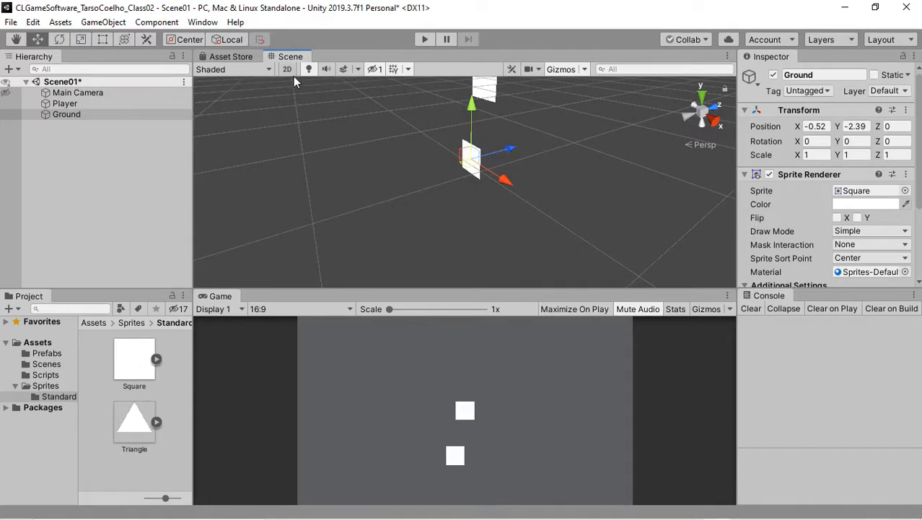
Examine the Player and Ground squares from several angles in the 3D Scene view, focusing on Ground and selecting Player.
scroll(454, 144, "down", 3)
middle_click_drag(455, 145, 400, 200)
scroll(372, 181, "up", 4)
scroll(372, 179, "down", 4)
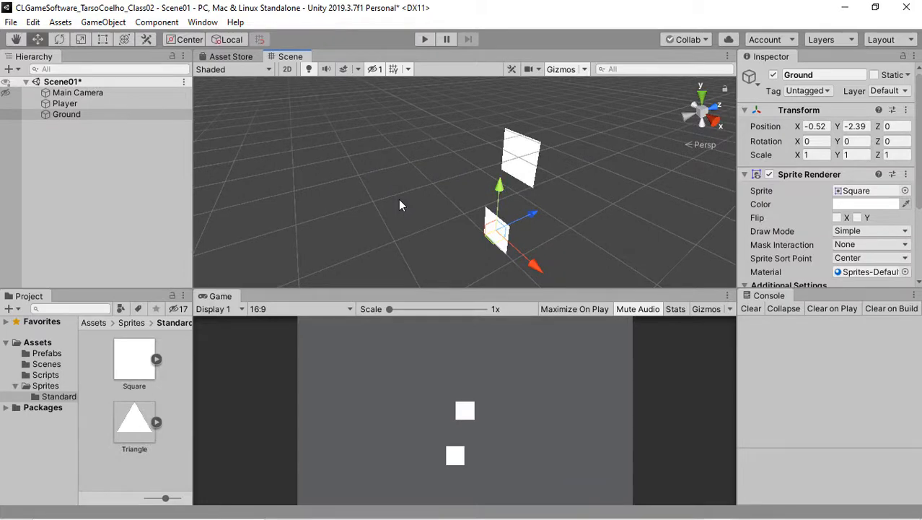
key("f")
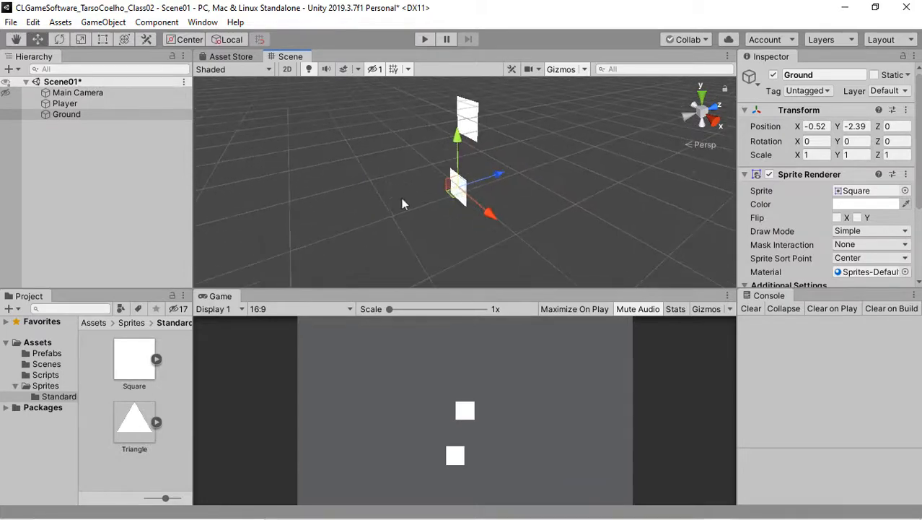
left_click_drag(509, 148, 439, 173, "alt")
middle_click_drag(439, 173, 506, 168)
scroll(439, 174, "down", 5)
scroll(511, 176, "up", 3)
left_click(511, 176)
scroll(512, 176, "down", 3)
key("w")
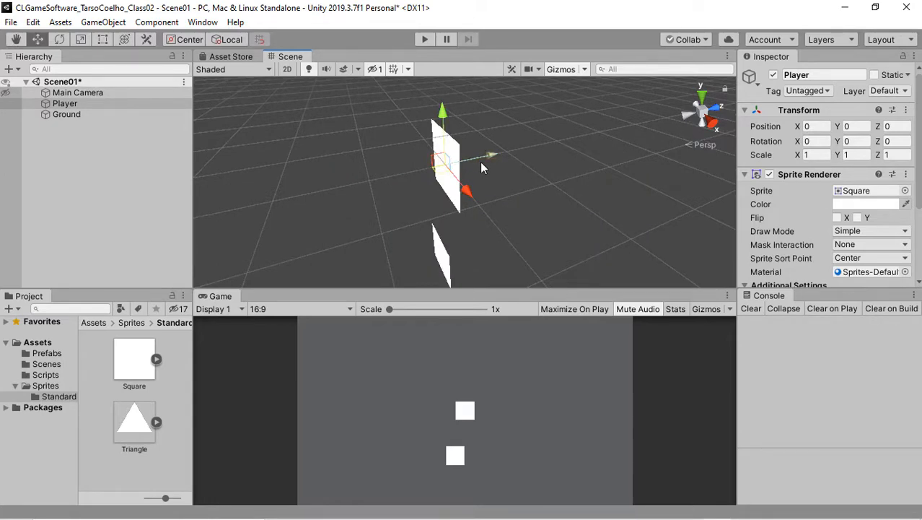
Switch the Scene view to 2D and back to 3D to compare how the two squares look.
left_click(287, 70)
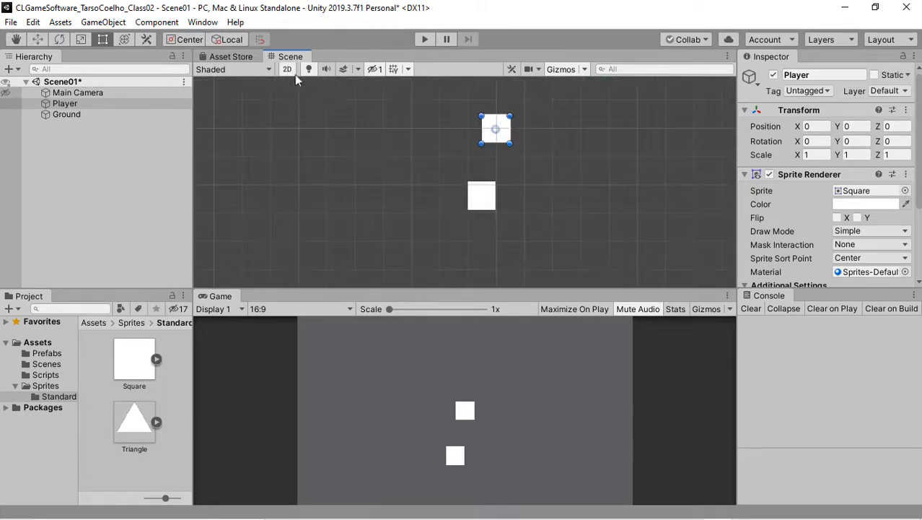
key("t")
scroll(511, 167, "down", 2)
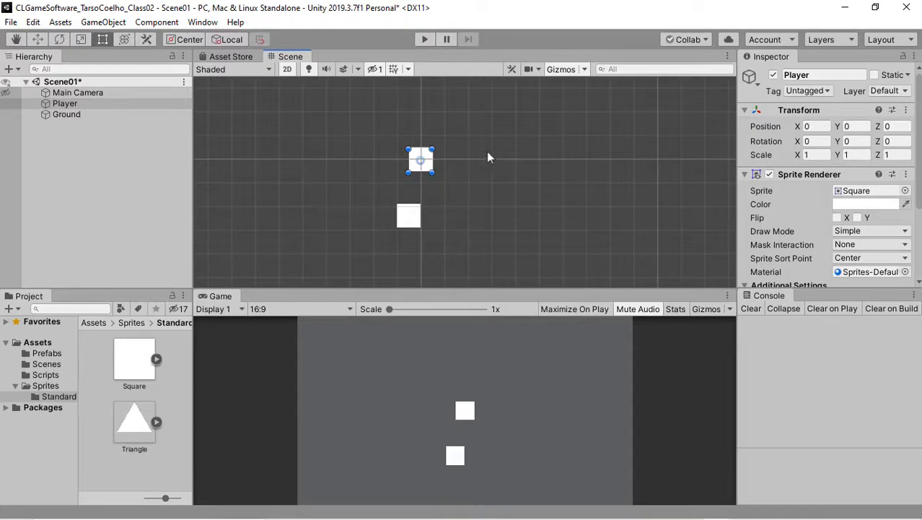
left_click(291, 69)
right_click_drag(394, 161, 447, 161)
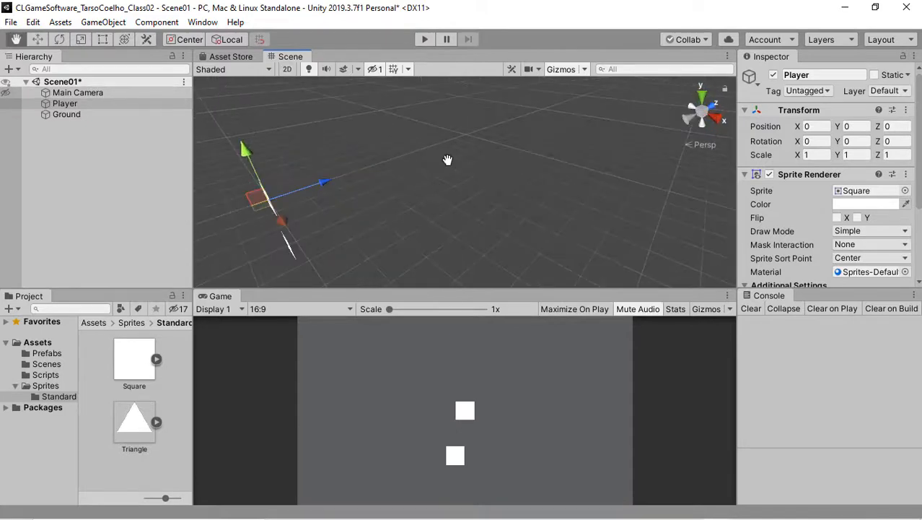
middle_click_drag(447, 160, 443, 157)
scroll(447, 160, "up", 3)
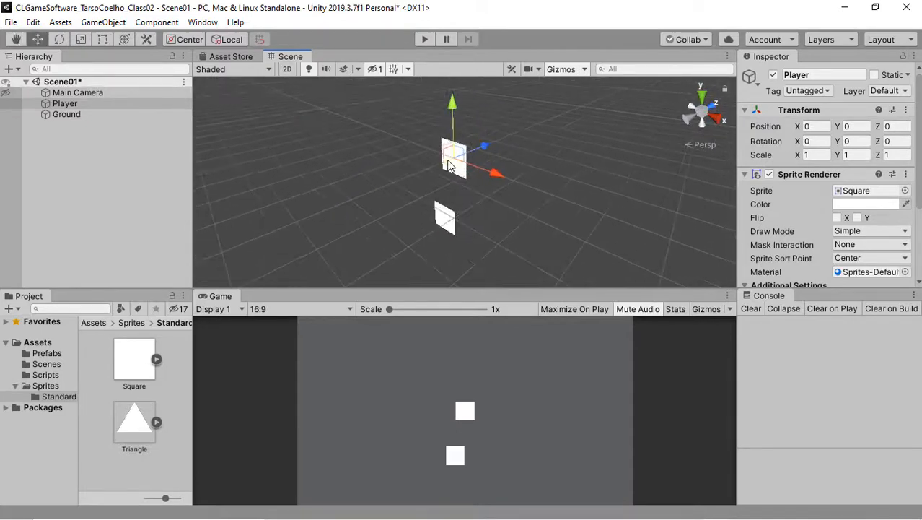
Return the Scene view to 2D with both squares in view.
left_click(287, 69)
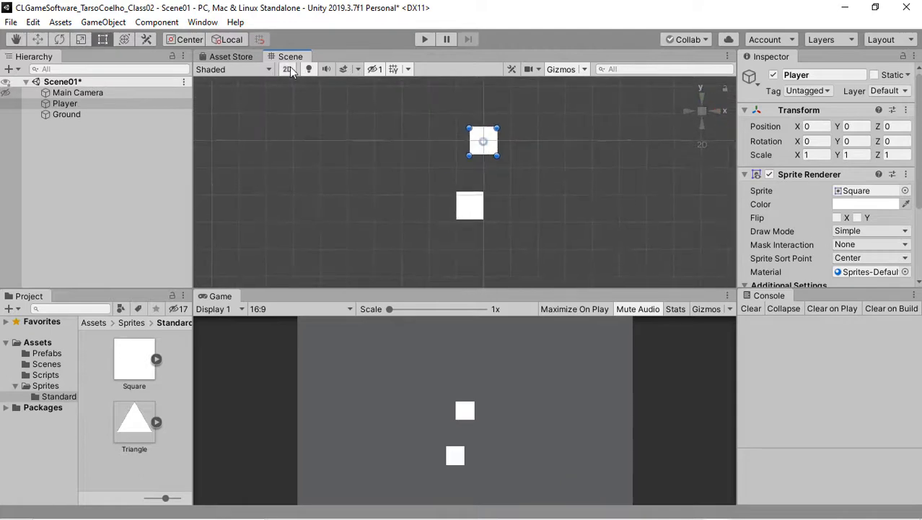
scroll(353, 145, "up", 1)
middle_click_drag(354, 146, 358, 176)
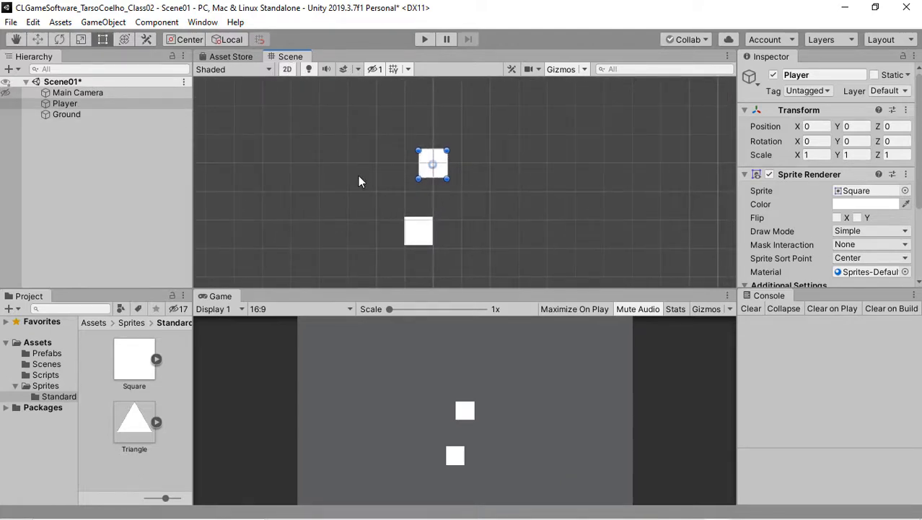
middle_click_drag(347, 180, 330, 174)
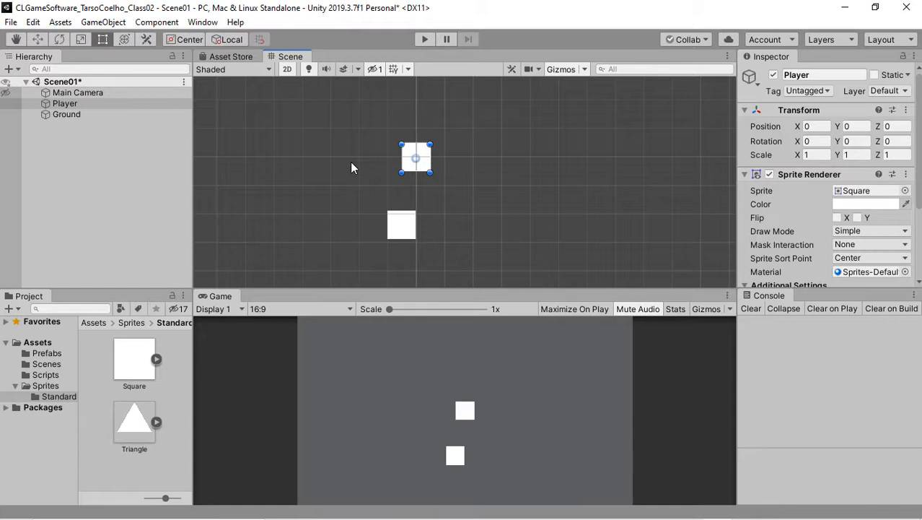
middle_click_drag(352, 163, 374, 166)
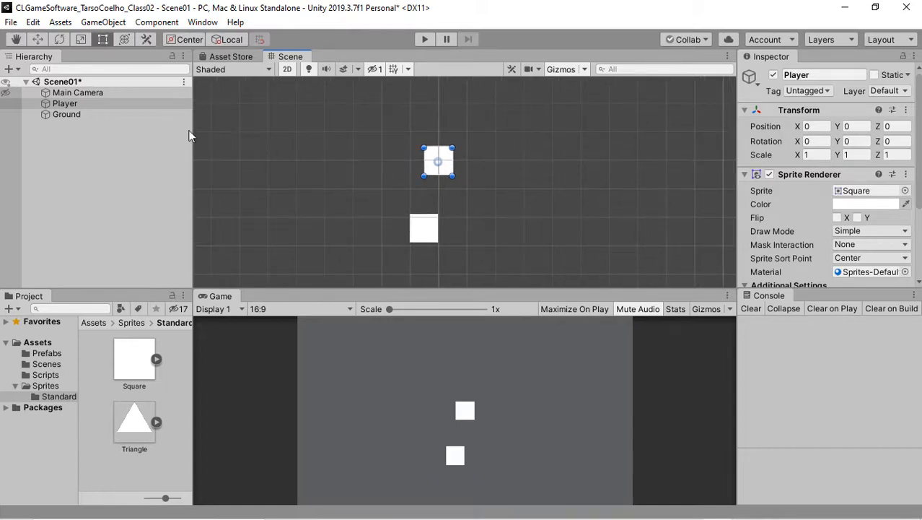
Select the Player and alternate between the Hand and Move tools to compare their handles.
left_click(68, 106)
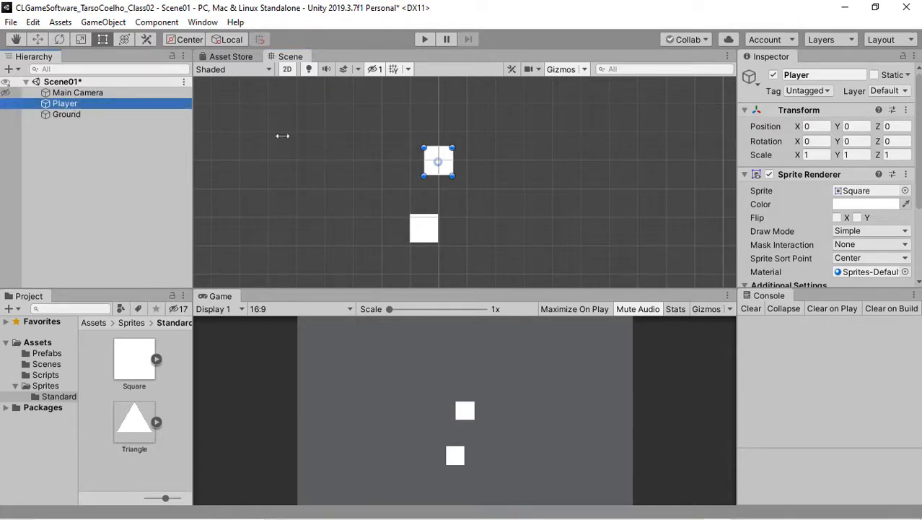
scroll(440, 160, "up", 3)
key("w")
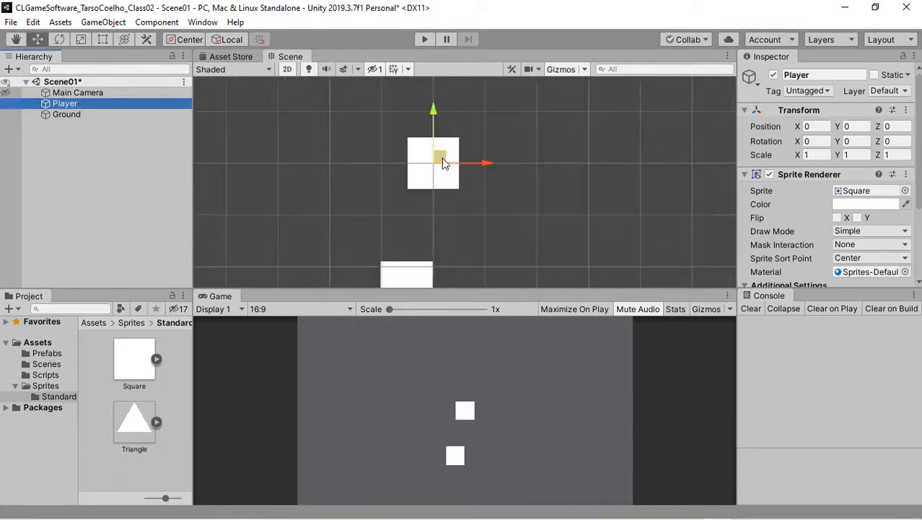
left_click(16, 39)
left_click(44, 43)
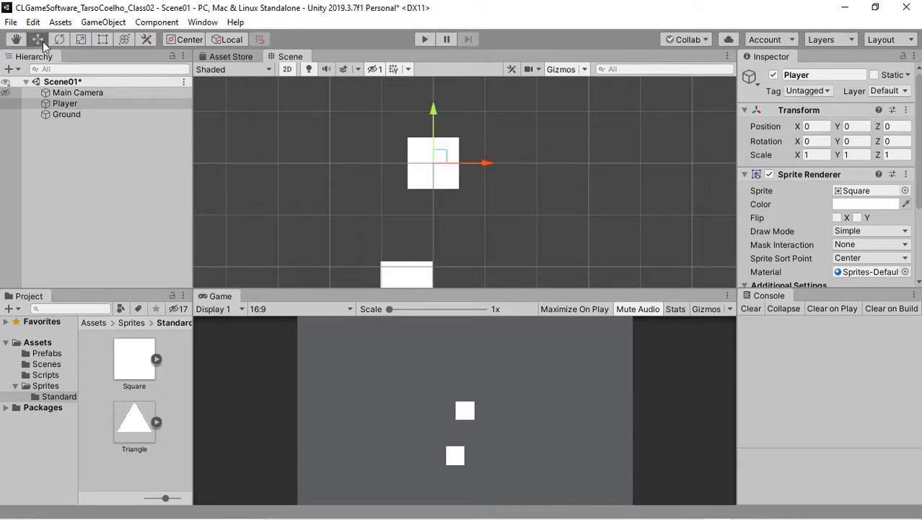
left_click(17, 40)
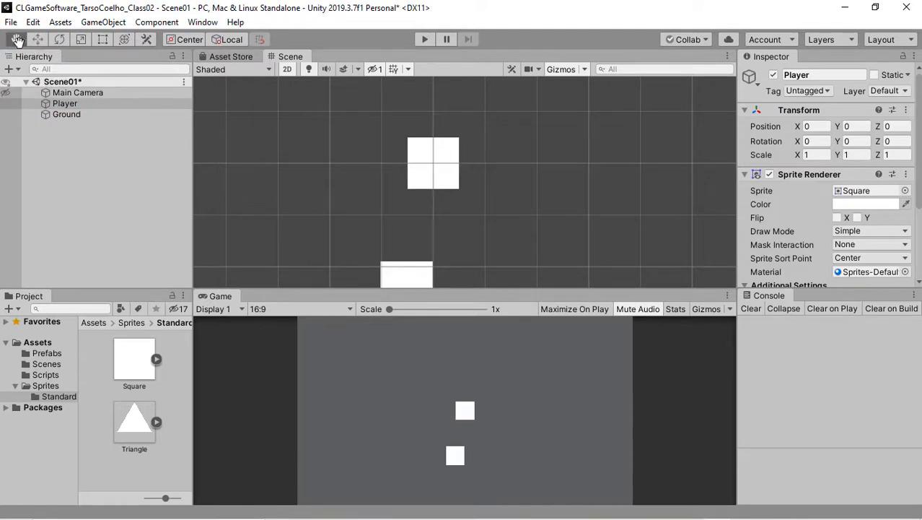
left_click(37, 40)
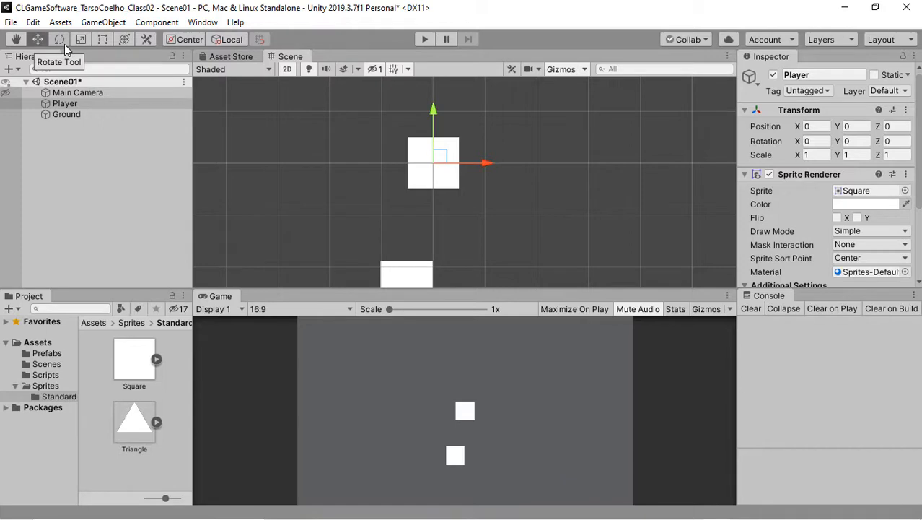
Try rotating the Player about 31 degrees around Z and around another axis with the Rotate tool, undoing the rotation.
left_click(64, 44)
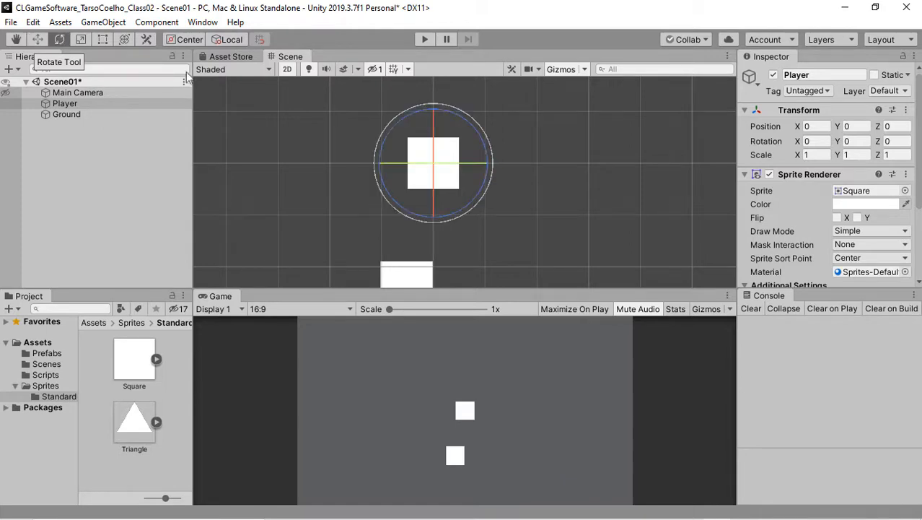
left_click_drag(480, 140, 505, 117)
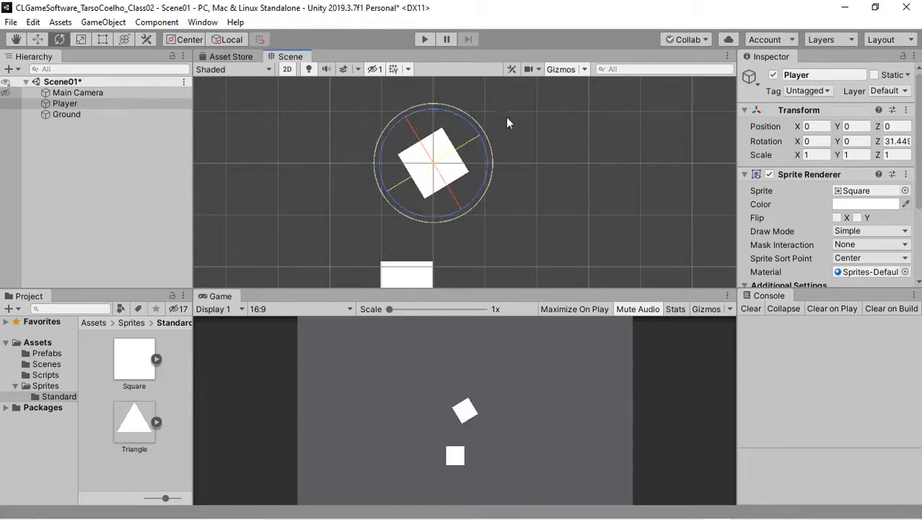
key("ctrl+z")
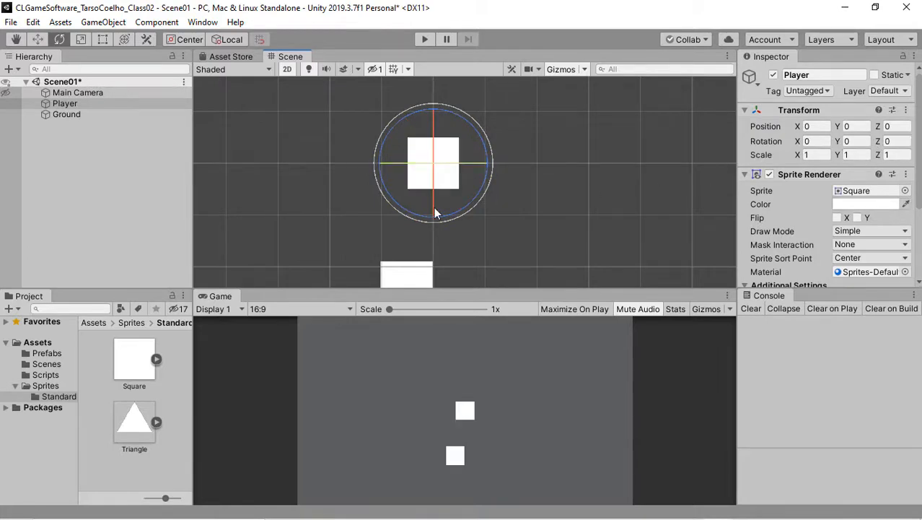
left_click_drag(434, 208, 404, 184)
Show the Player's Scale handles, try resizing it from a corner with the Rect tool, and undo each resize.
key("r")
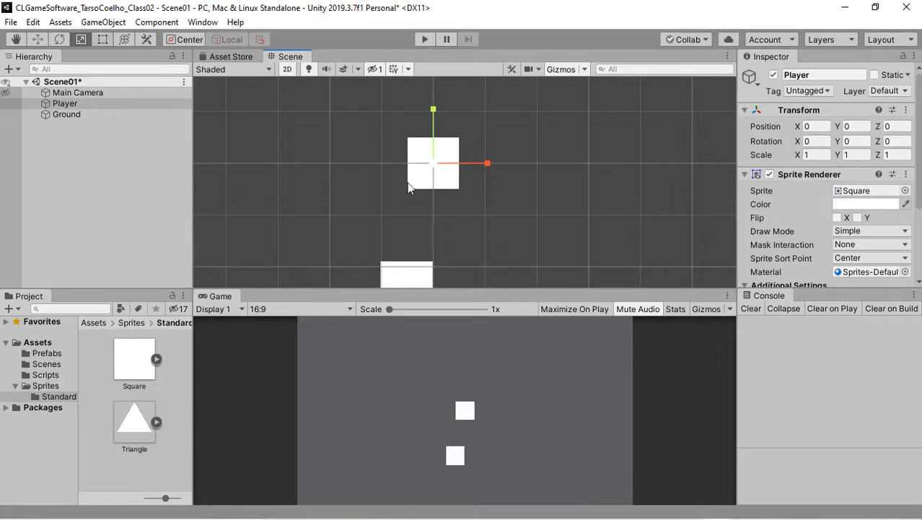
scroll(439, 163, "up", 2)
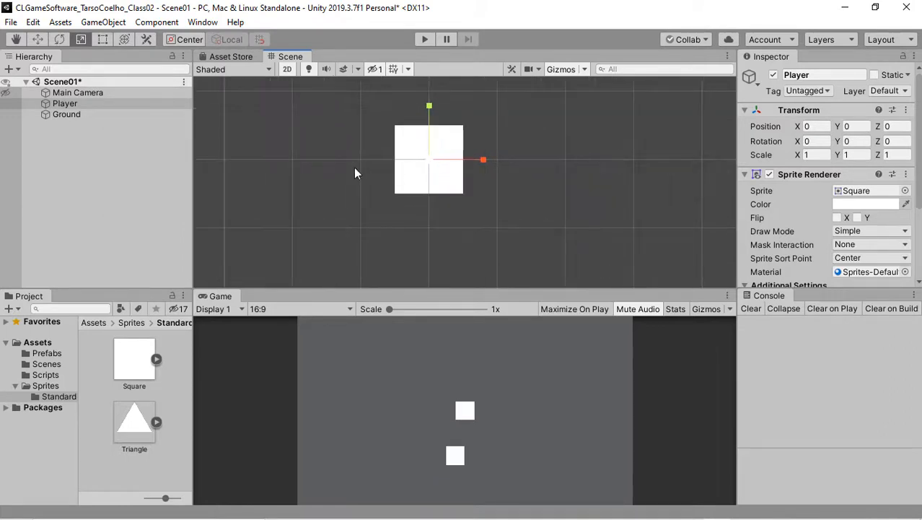
key("t")
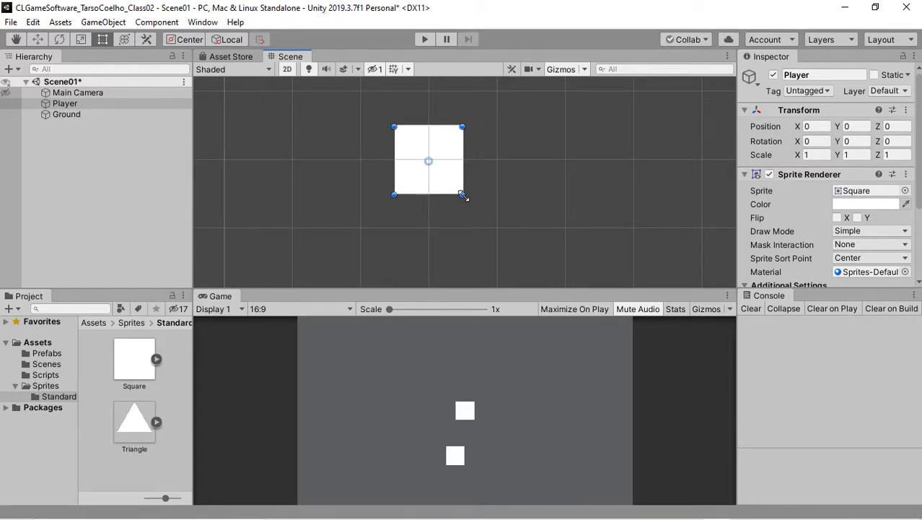
left_click_drag(463, 195, 512, 240)
key("ctrl+z")
left_click_drag(463, 195, 347, 174)
scroll(463, 204, "up", 3)
key("ctrl+z")
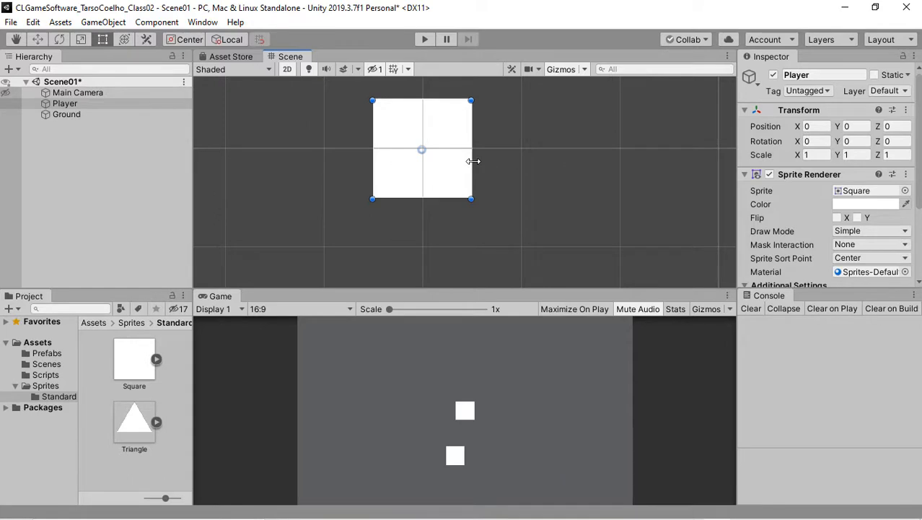
Try resizing the Player symmetrically about its centre, first in width only and once proportionally, undoing each change.
left_click_drag(473, 161, 586, 175, "alt")
key("ctrl+z")
left_click_drag(471, 155, 575, 195, "alt+shift")
key("ctrl+z")
Set the Ground square's sprite colour to a very dark grey.
left_click(79, 115)
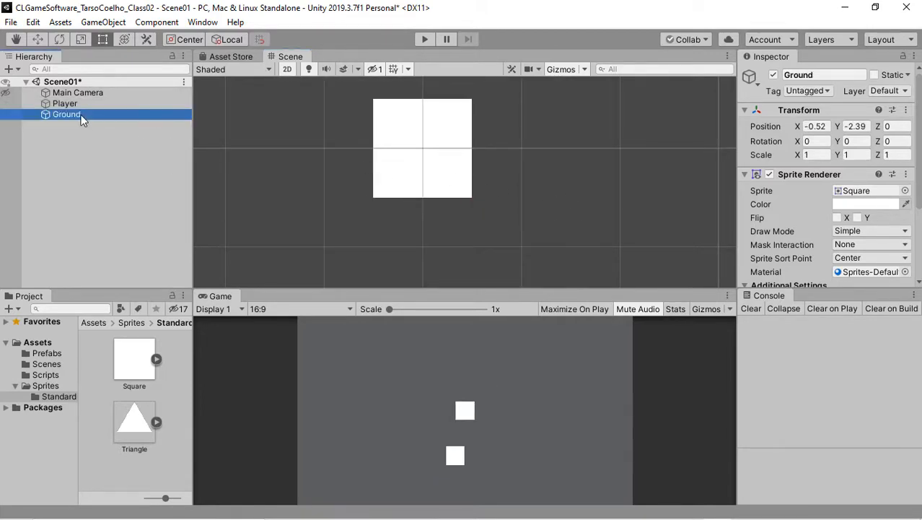
scroll(801, 204, "down", 3)
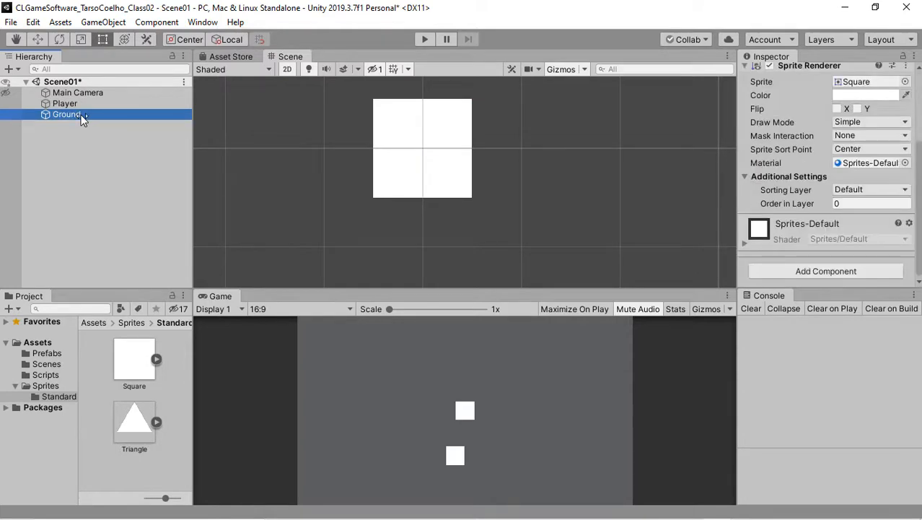
scroll(830, 202, "up", 3)
left_click(849, 204)
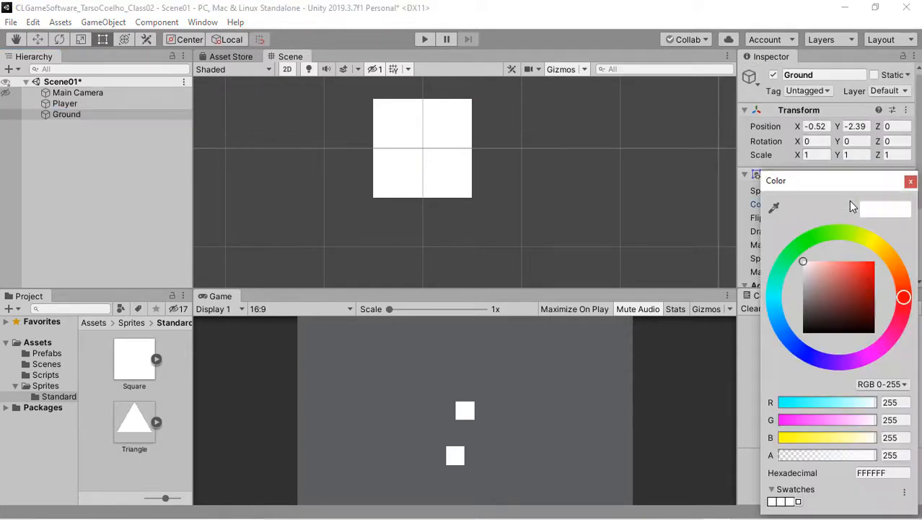
left_click(813, 270)
left_click_drag(813, 270, 792, 324)
left_click(70, 93)
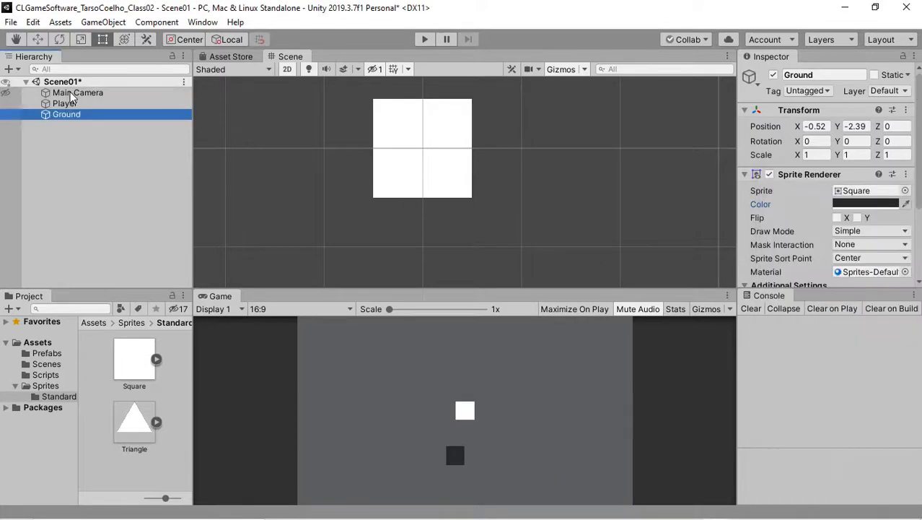
Change the Main Camera's background colour to the neutral grey 6F6F6F.
left_click(70, 93)
left_click(866, 204)
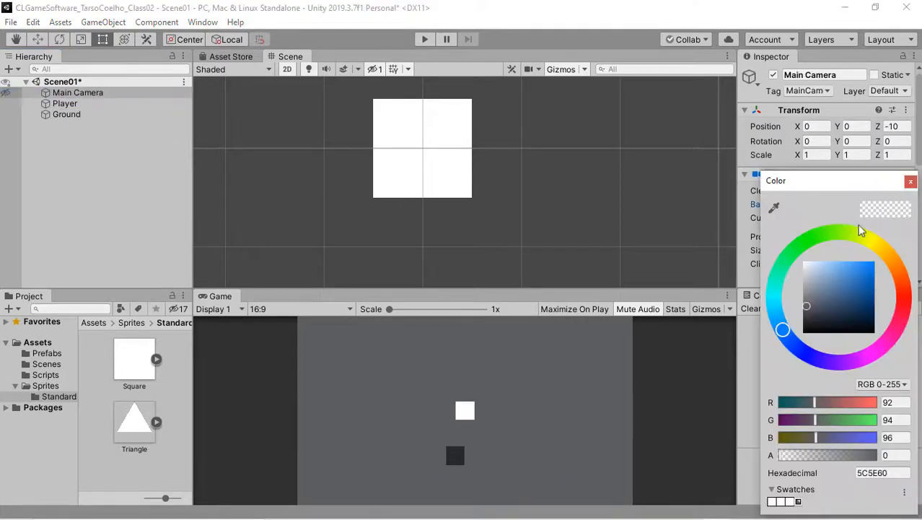
left_click(807, 296)
left_click_drag(808, 302, 799, 303)
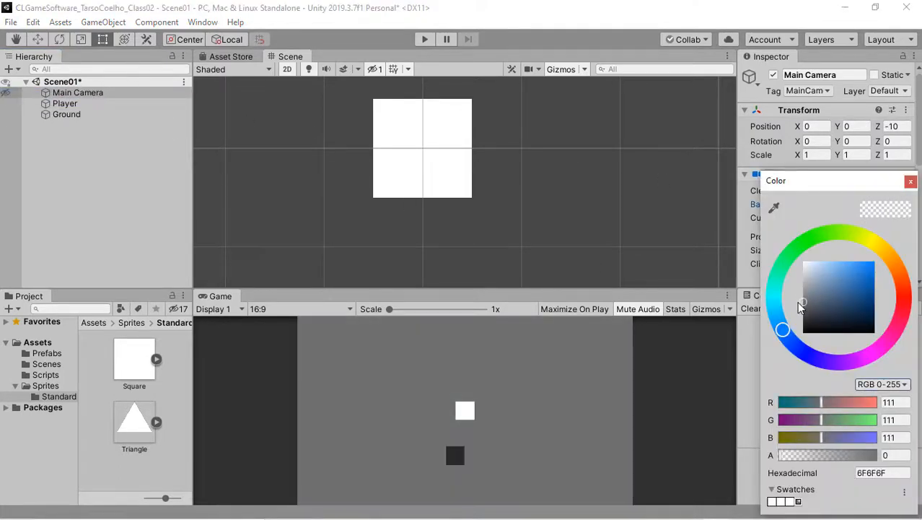
left_click(66, 110)
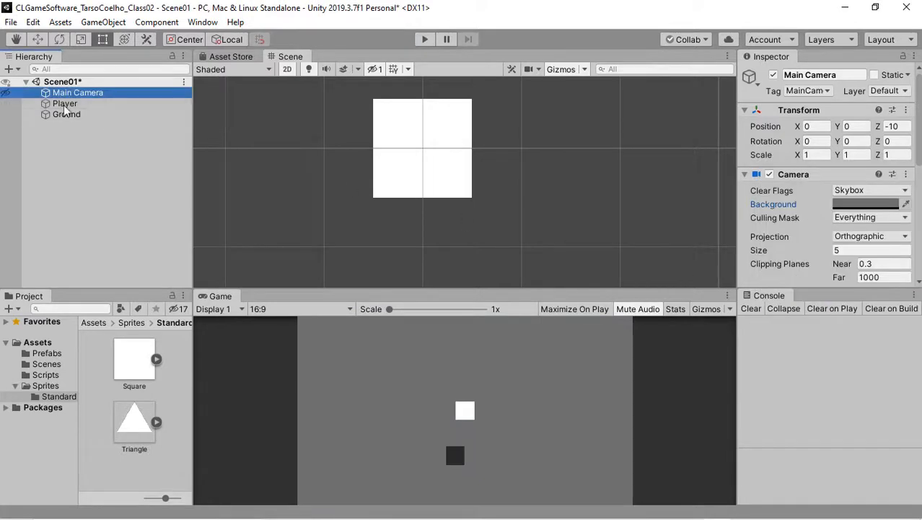
Set the Player square's sprite colour to the blue 2E63BF.
left_click(60, 104)
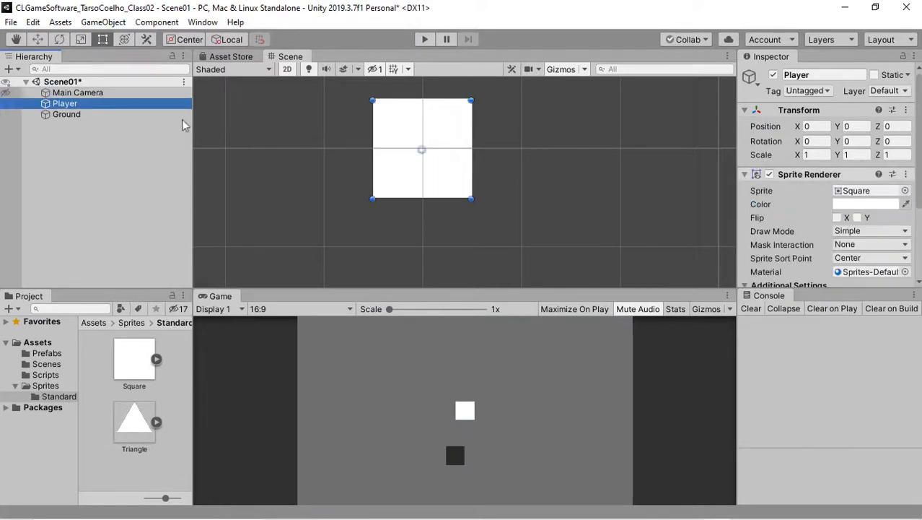
left_click(852, 206)
left_click_drag(815, 285, 785, 263)
left_click_drag(775, 300, 797, 337)
left_click_drag(847, 290, 860, 285)
double_click(70, 116)
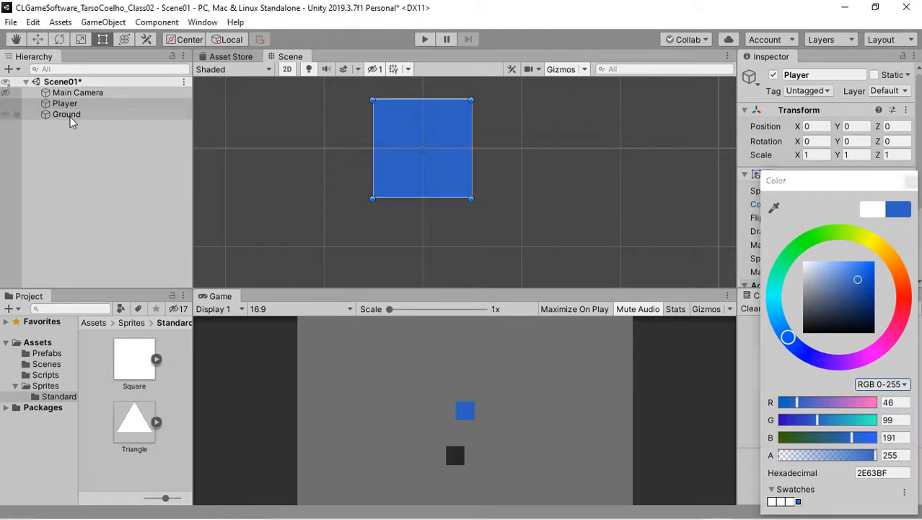
Reset the Ground square's transform and move it straight down below the Player to about Y -2.31.
left_click(75, 117)
scroll(320, 222, "down", 3)
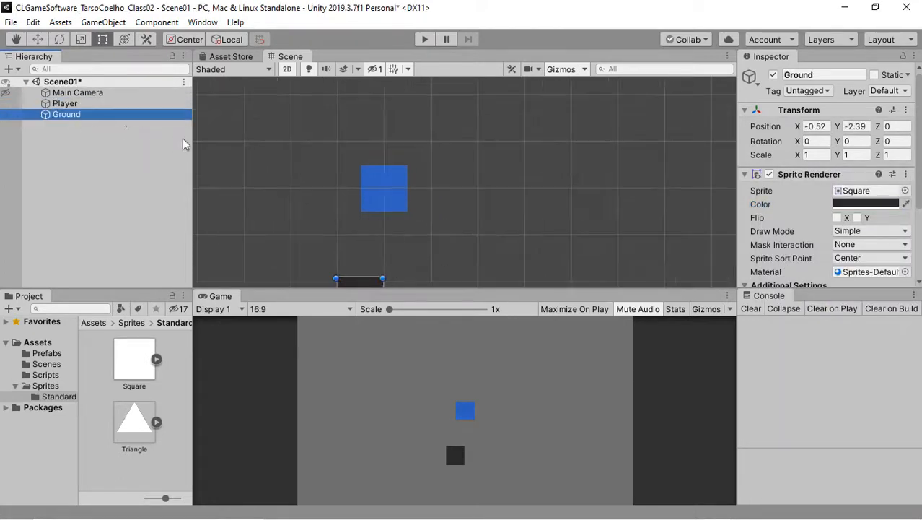
middle_click_drag(366, 284, 390, 181)
scroll(390, 181, "down", 2)
key("t")
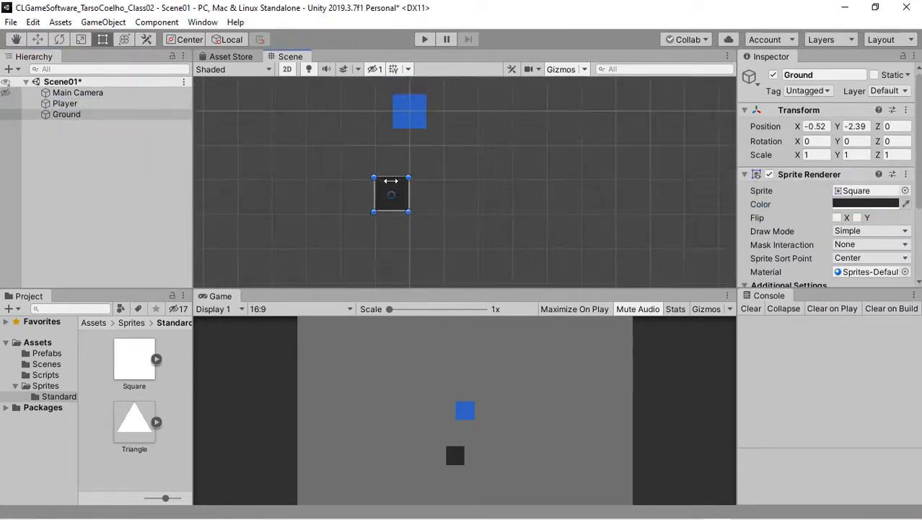
left_click(82, 39)
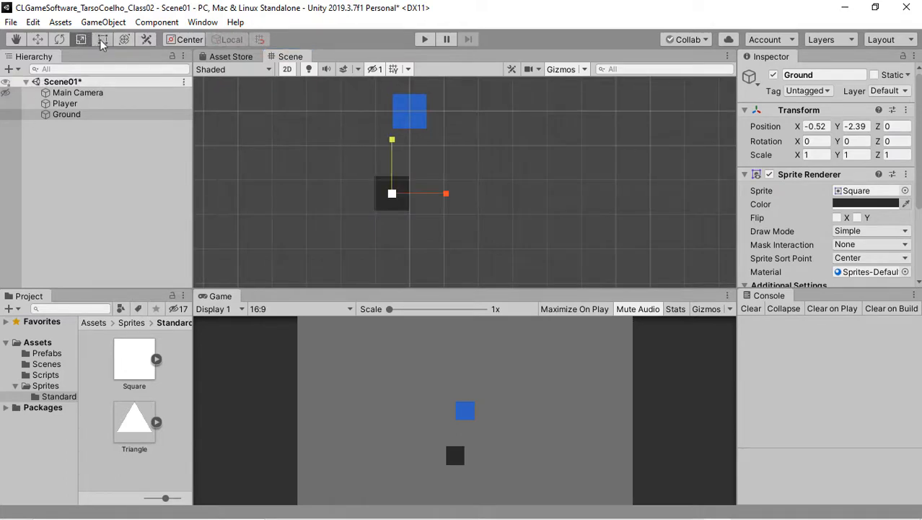
left_click(102, 39)
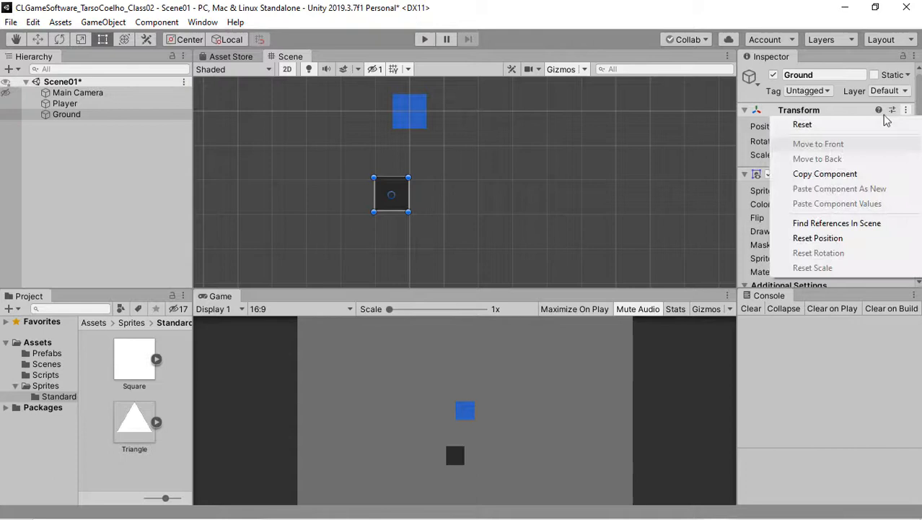
left_click(803, 125)
key("w")
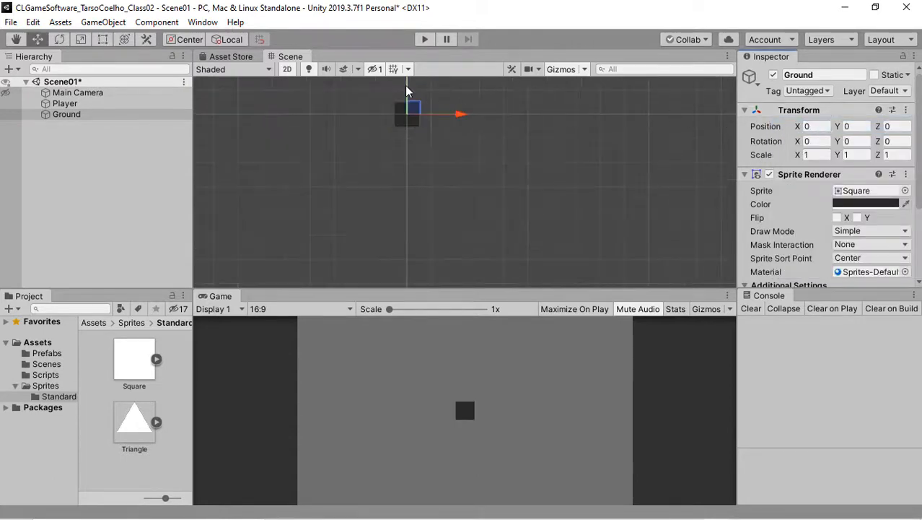
left_click_drag(407, 91, 417, 147)
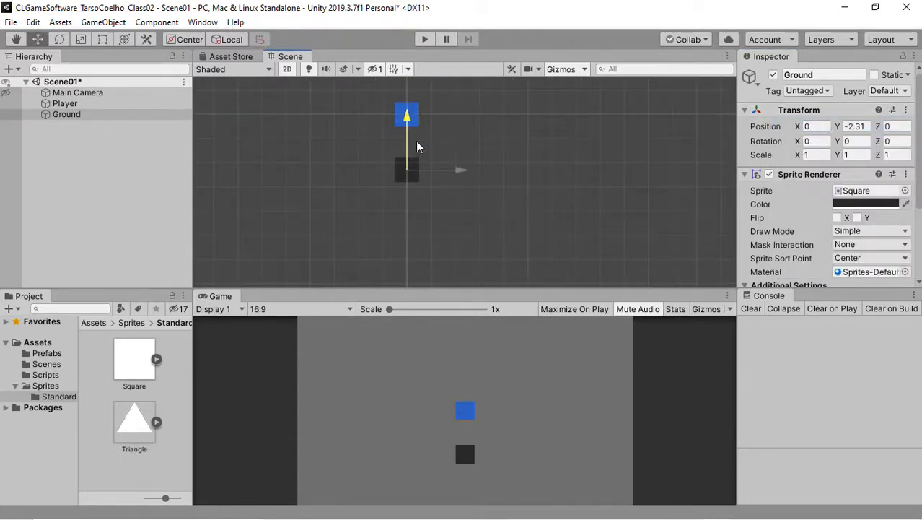
Stretch the Ground symmetrically to an X scale of about 17.89 and extend its bottom edge downward to a Y scale of about 3.39.
key("t")
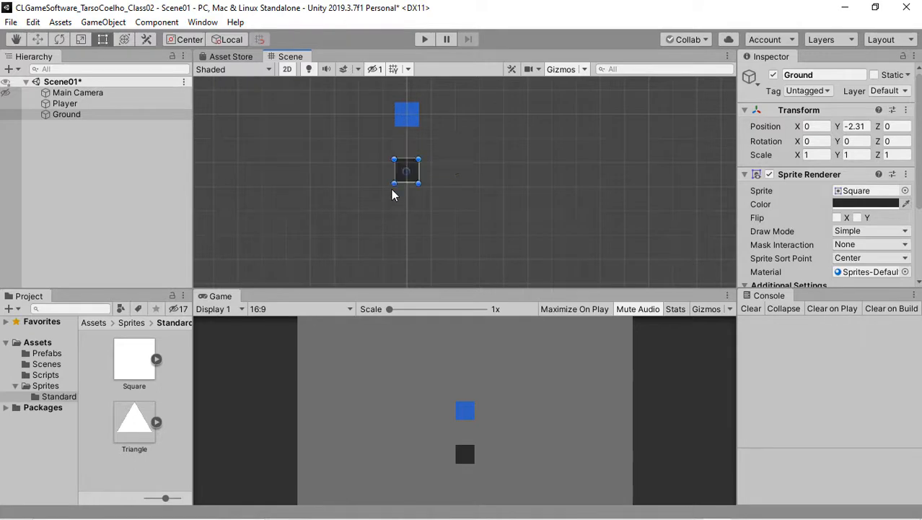
left_click_drag(420, 171, 623, 202)
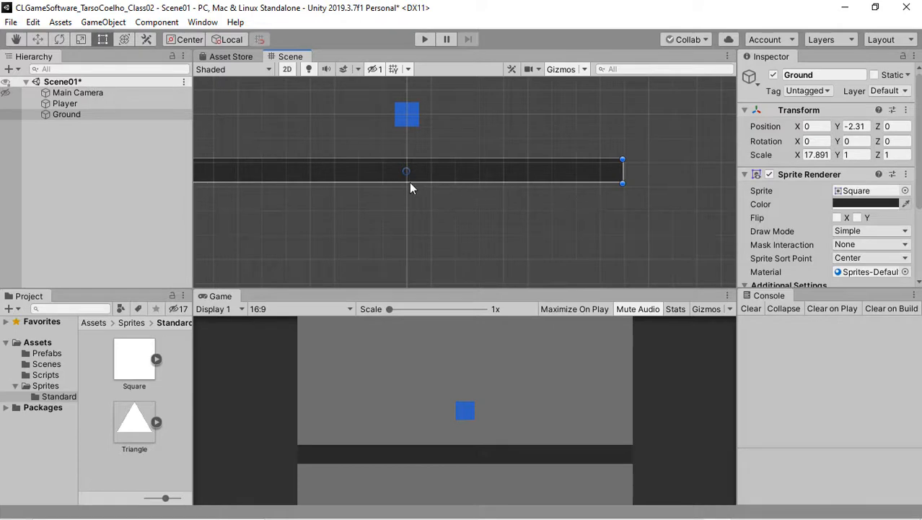
left_click_drag(409, 183, 445, 240)
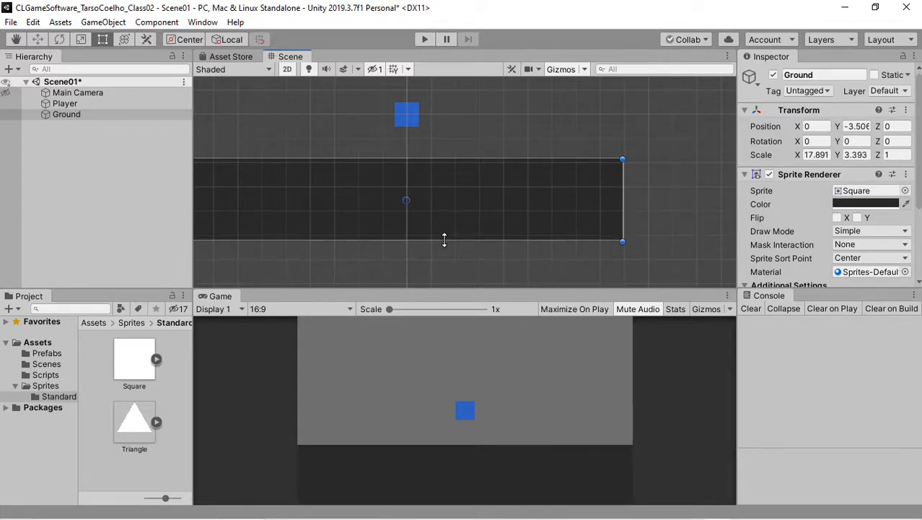
Run and stop the scene in Play mode twice, with Maximize On Play enabled for the second run.
left_click(423, 39)
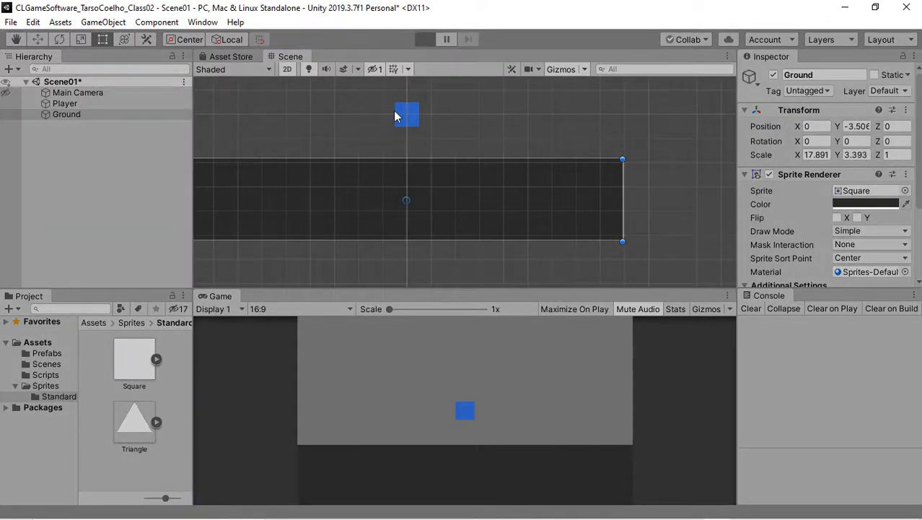
left_click(425, 41)
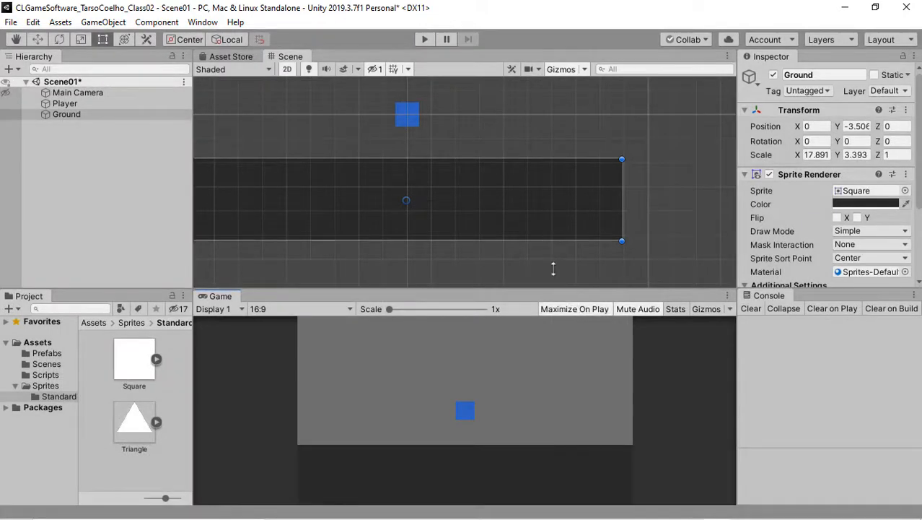
left_click(425, 42)
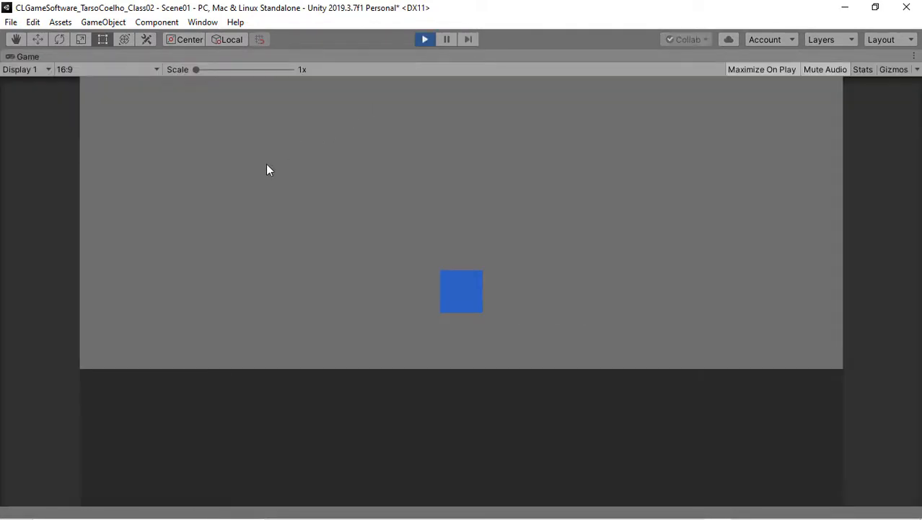
left_click(425, 40)
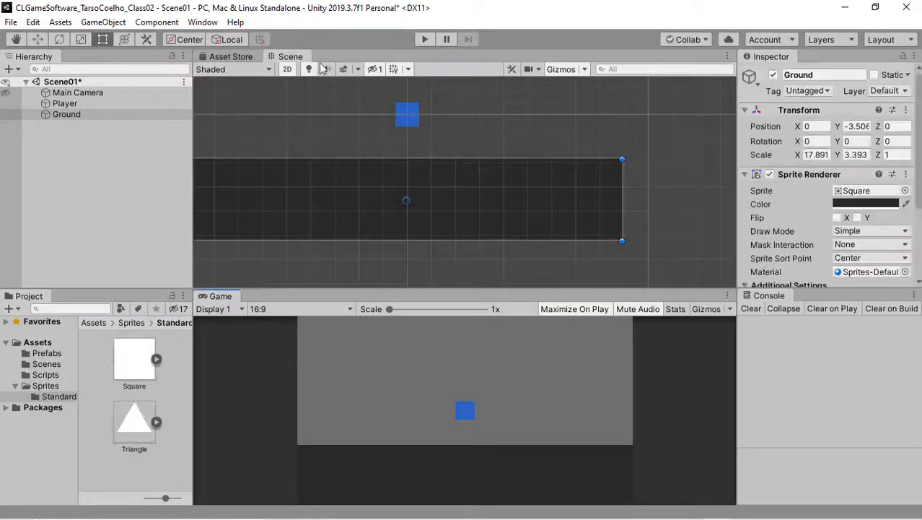
Select the Player object in the scene.
left_click(65, 103)
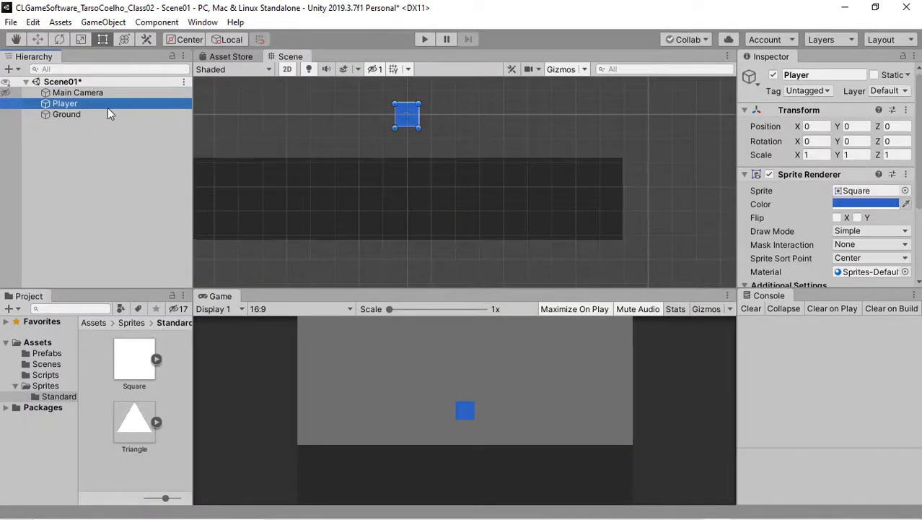
scroll(292, 142, "down", 3)
scroll(291, 142, "up", 1)
middle_click_drag(284, 113, 322, 152)
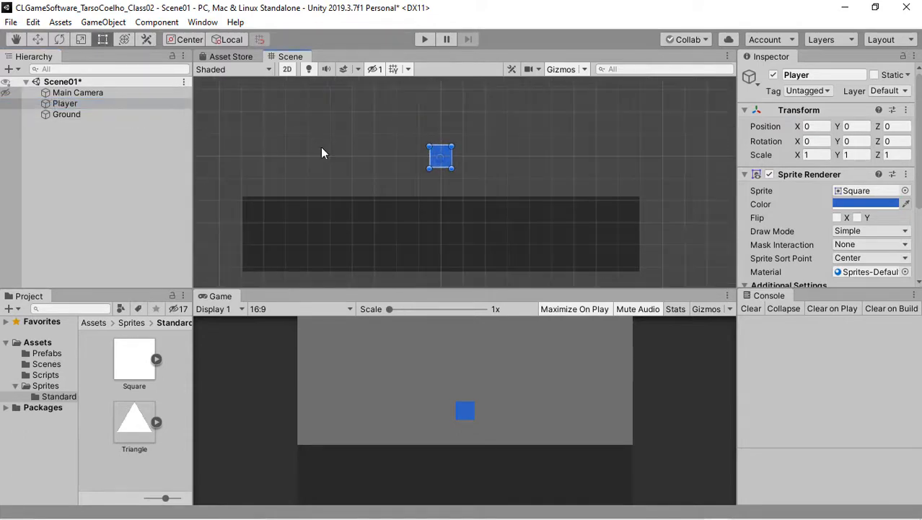